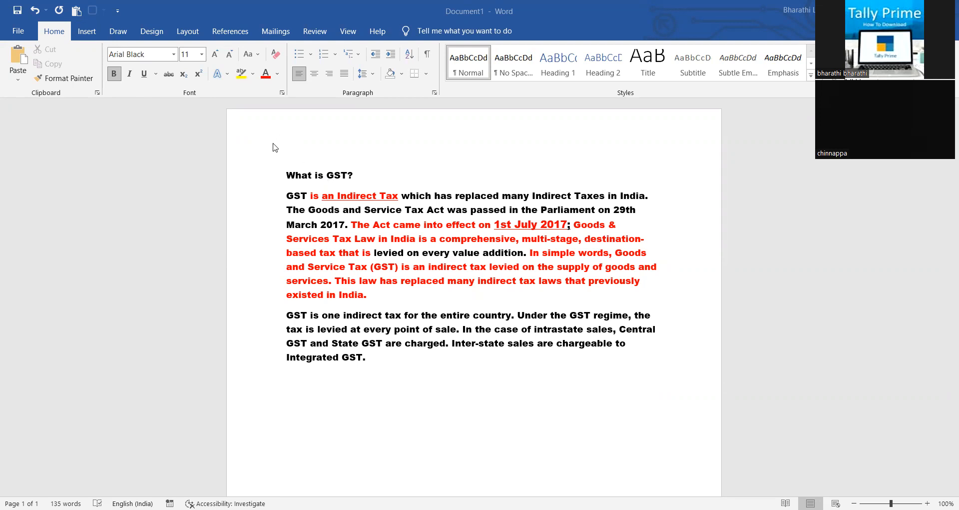
- Start saving the GST document under Save As, choosing the recent Desktop folder as the location
left_click(288, 174)
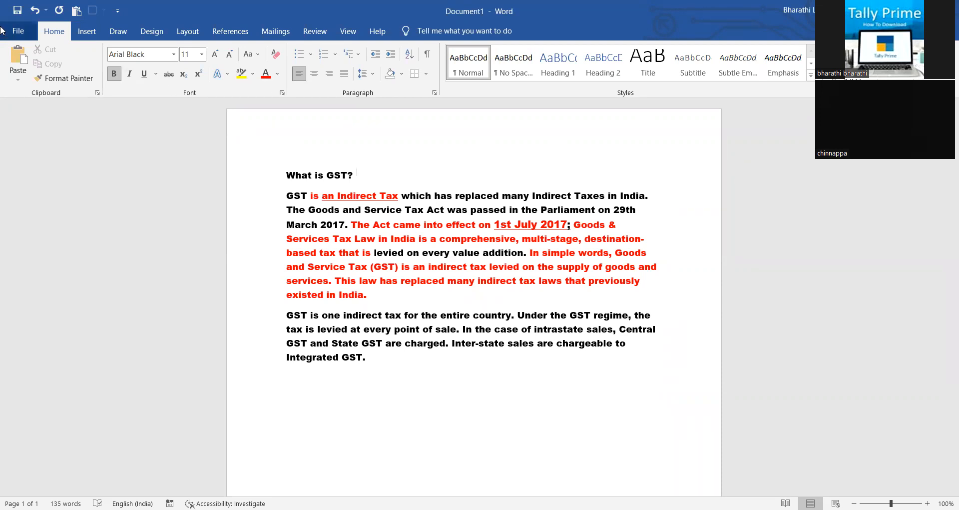
left_click(17, 32)
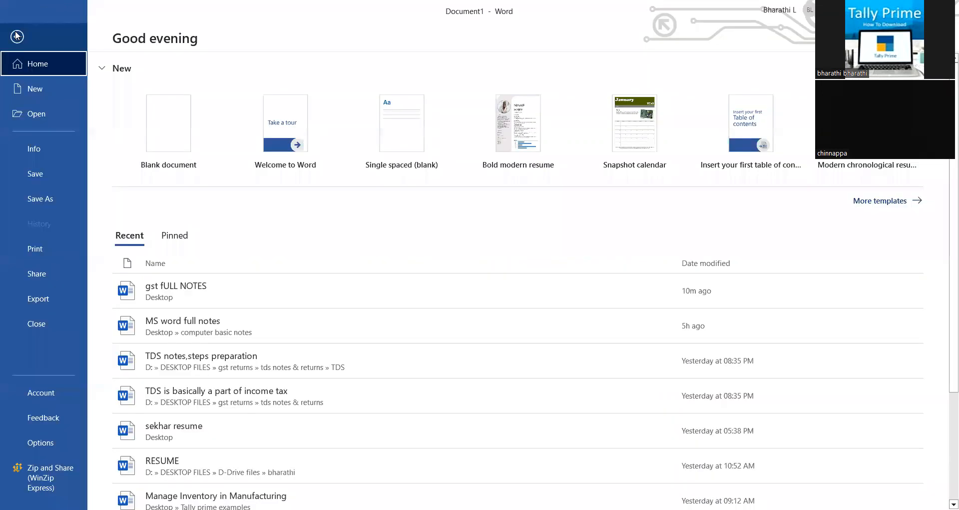
left_click(58, 178)
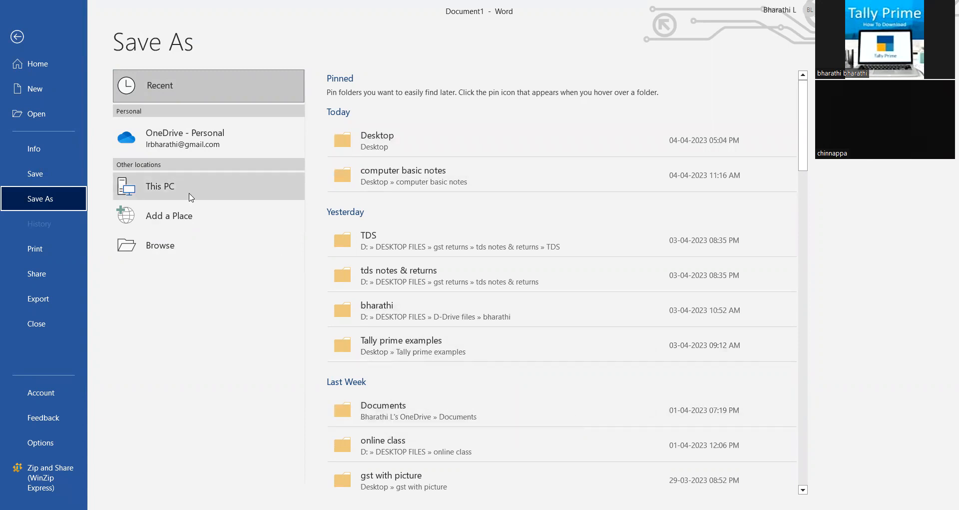
scroll(553, 395, "down", 5)
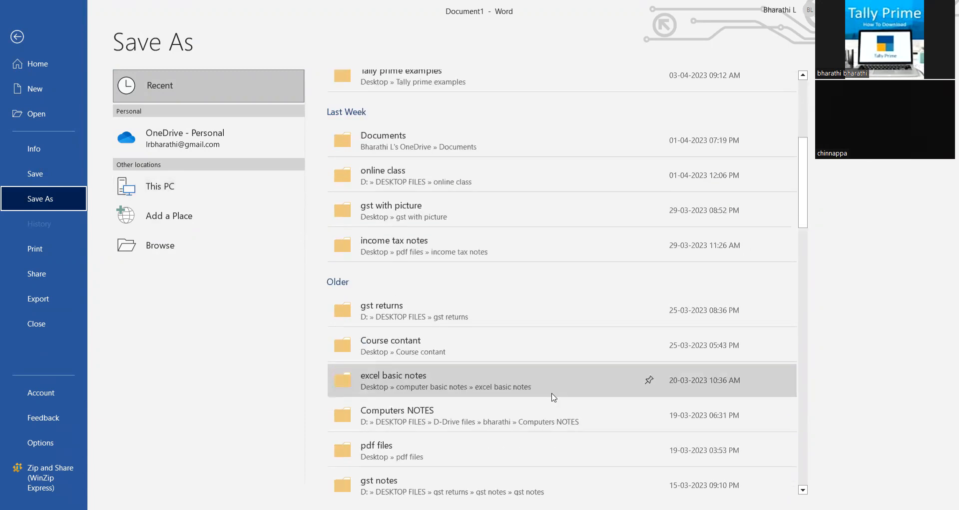
scroll(551, 396, "down", 1)
scroll(544, 396, "up", 6)
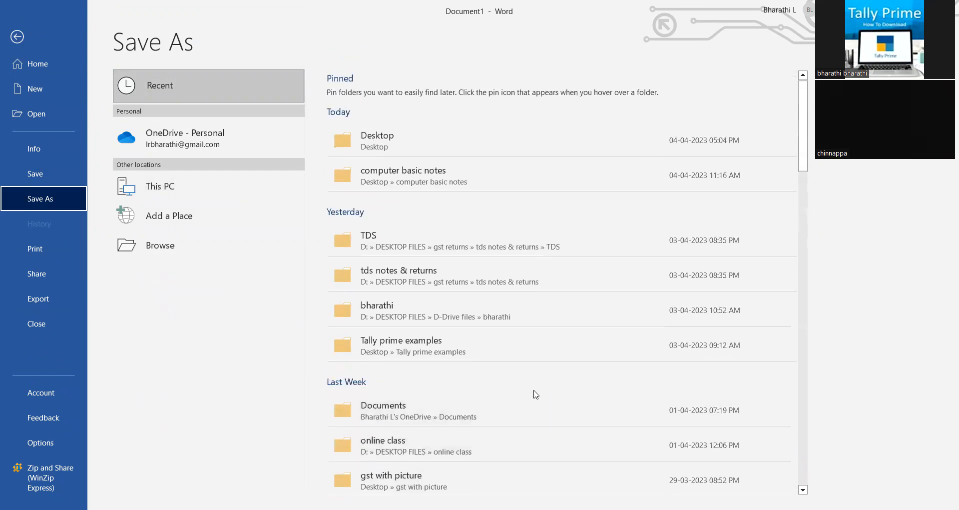
left_click(412, 144)
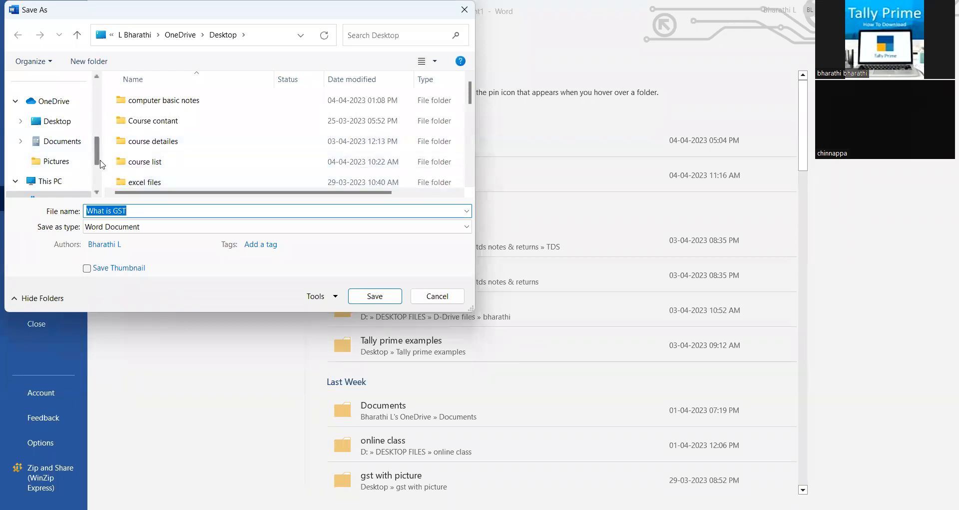
- Save the document to the Desktop as a Word Document named "What is GST", checking the other available save locations
scroll(99, 160, "up", 5)
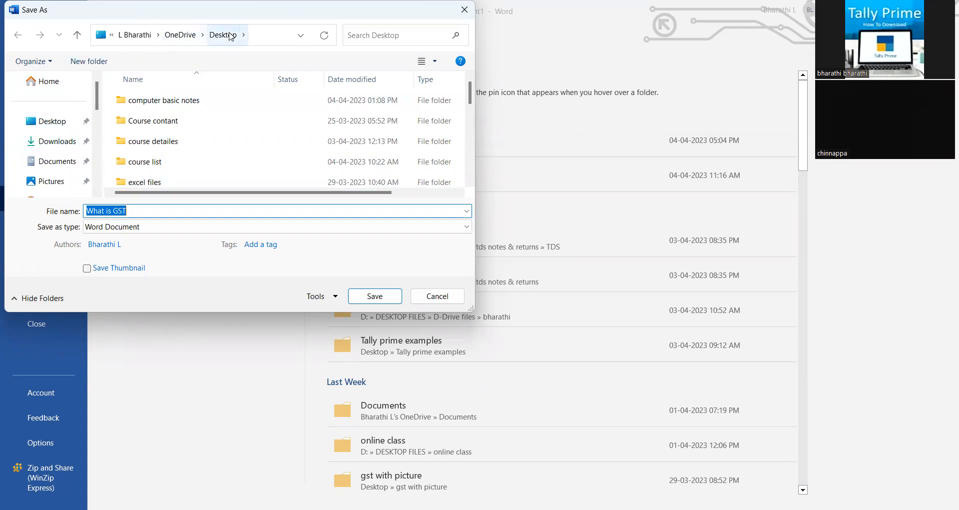
left_click(46, 128)
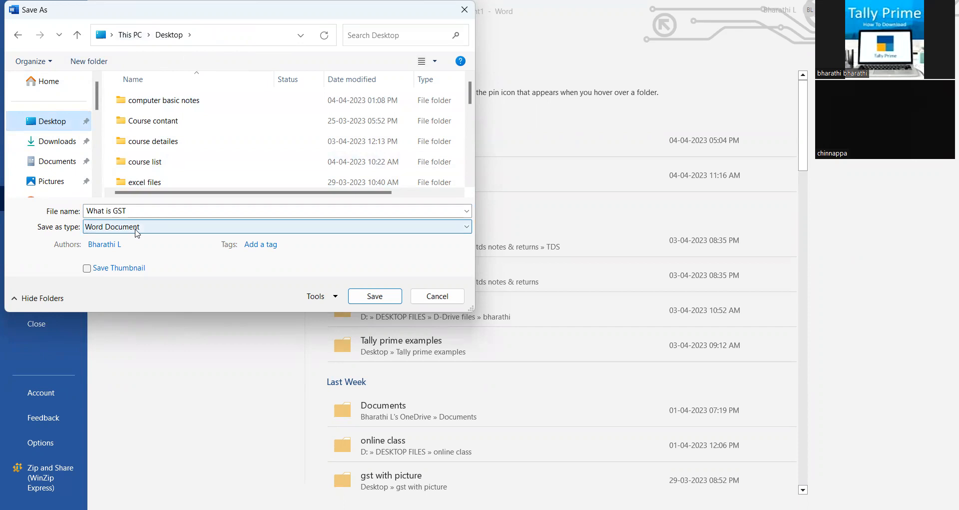
scroll(99, 109, "down", 1)
left_click_drag(99, 108, 105, 154)
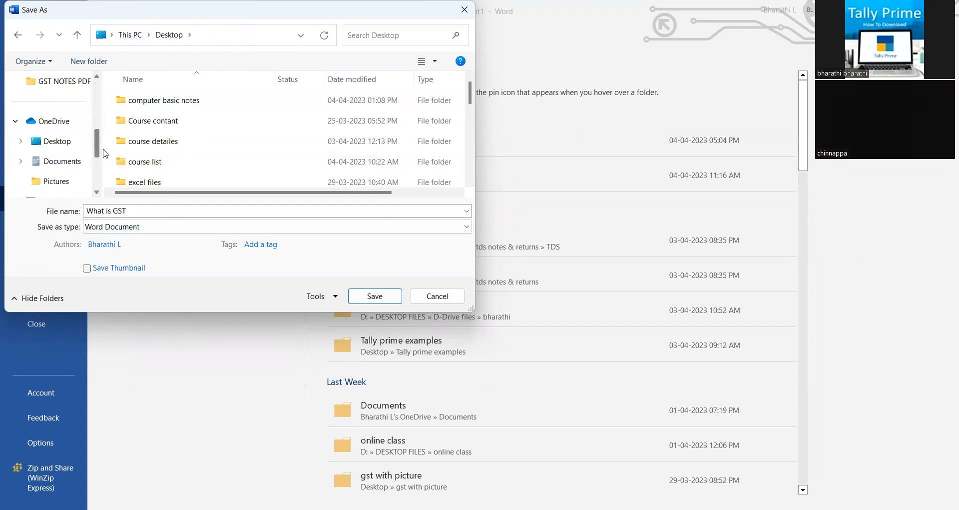
scroll(64, 142, "down", 2)
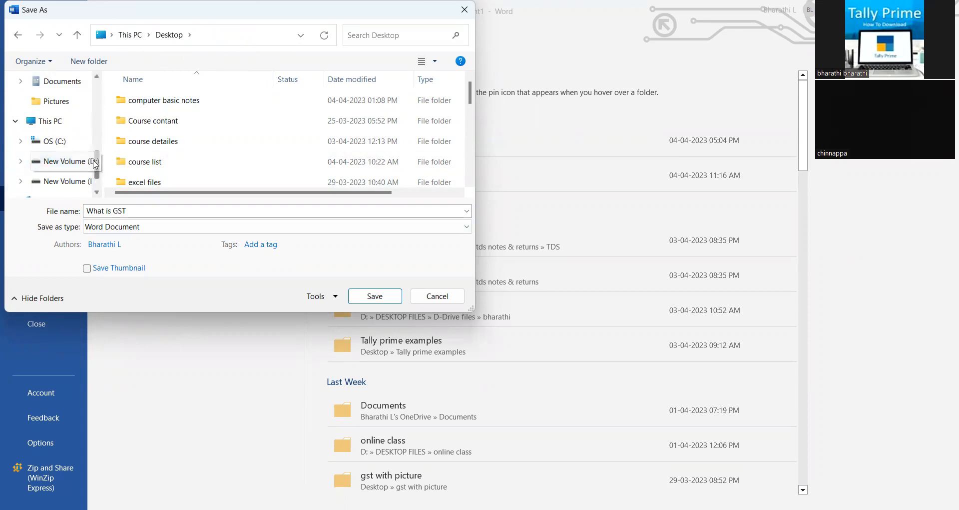
left_click_drag(97, 163, 109, 81)
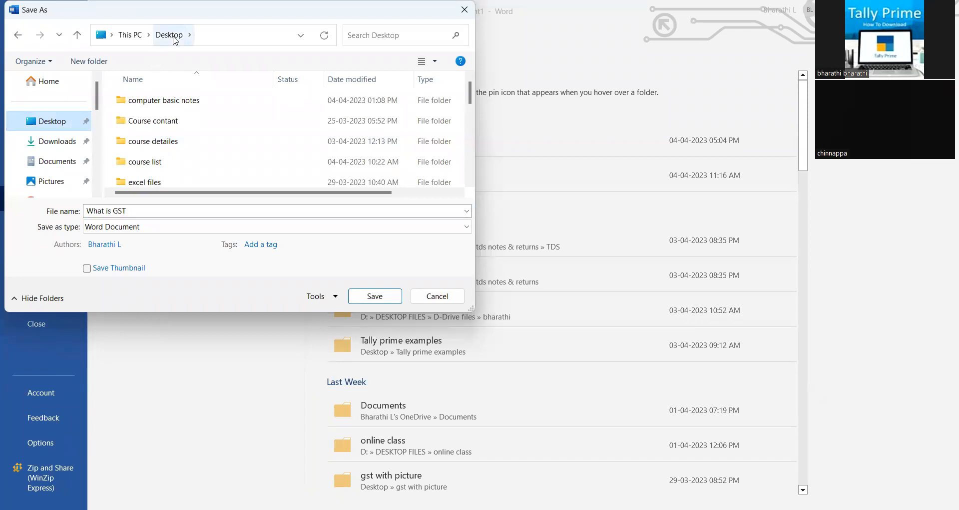
left_click(145, 214)
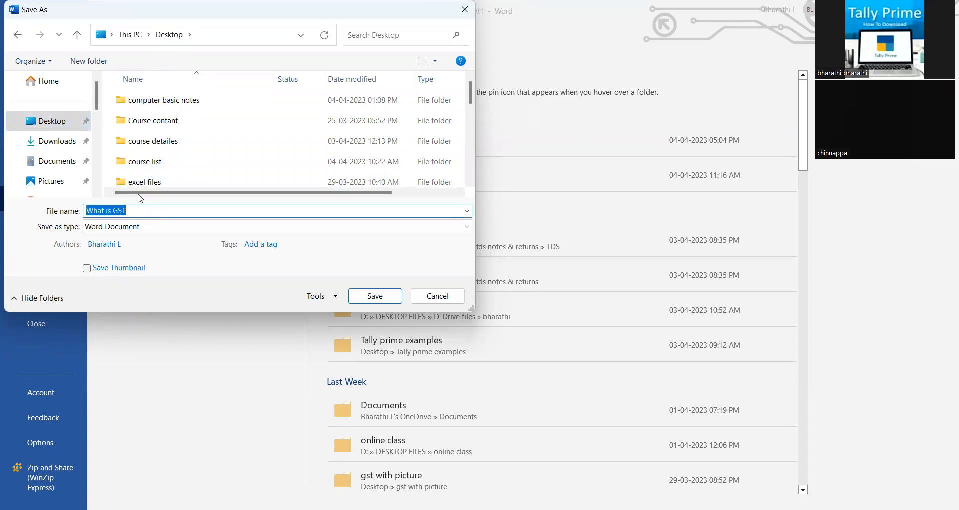
left_click(144, 213)
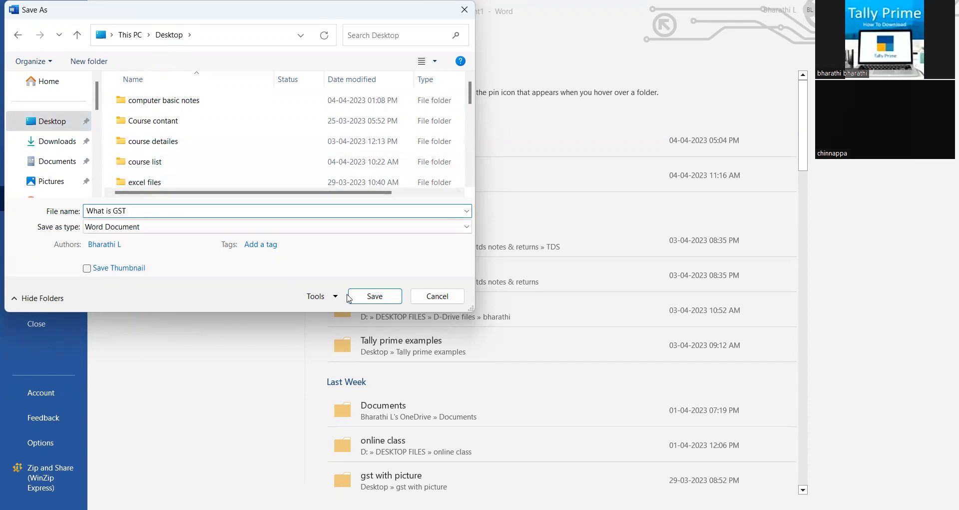
left_click(375, 296)
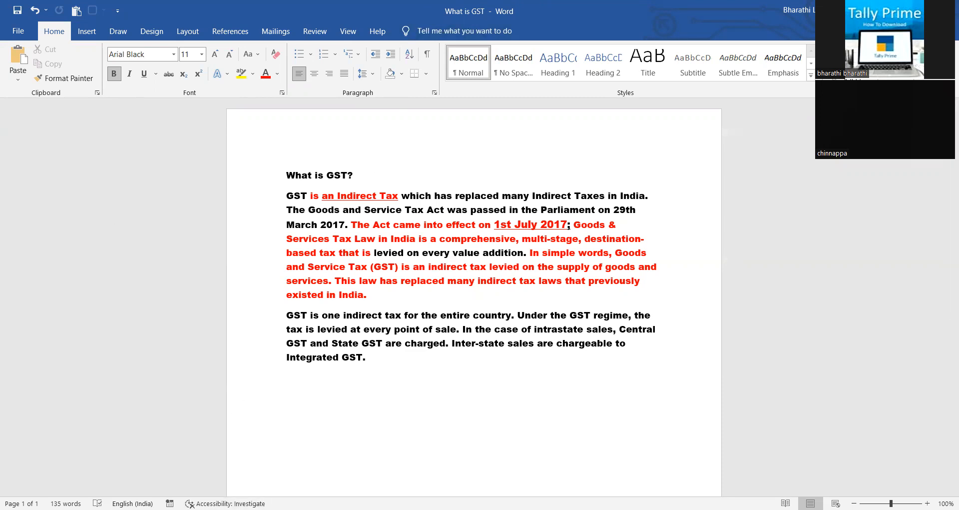
- Create a new blank document
left_click(12, 30)
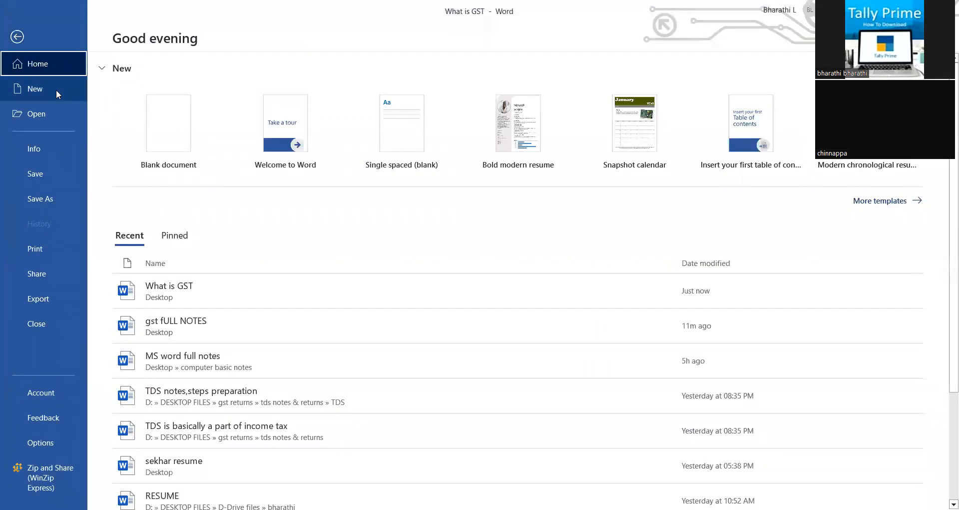
left_click(56, 89)
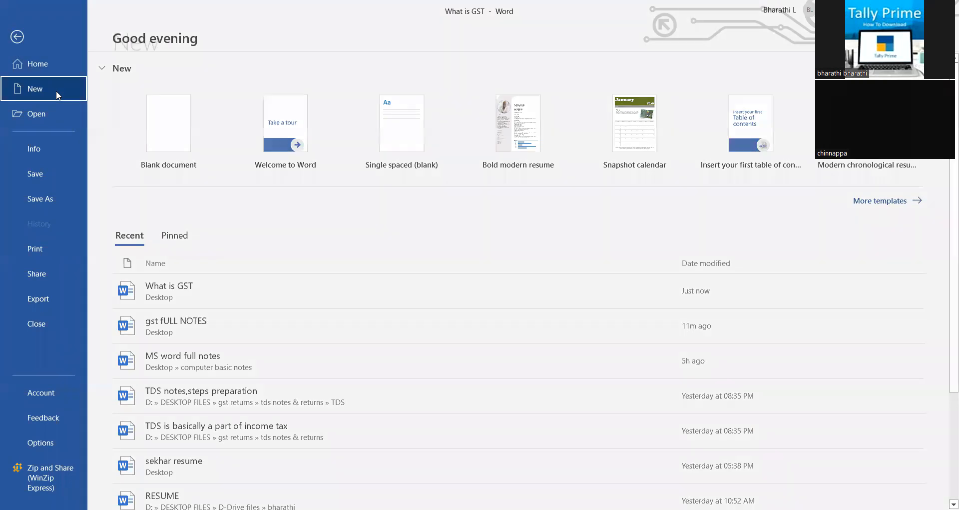
left_click(184, 111)
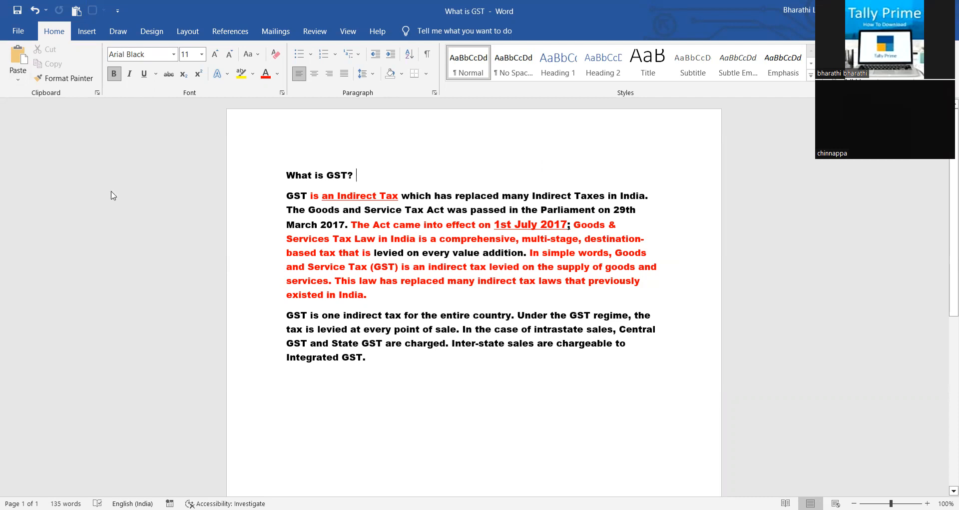
- Open the recent document "What is GST" stored on the Desktop
left_click(17, 31)
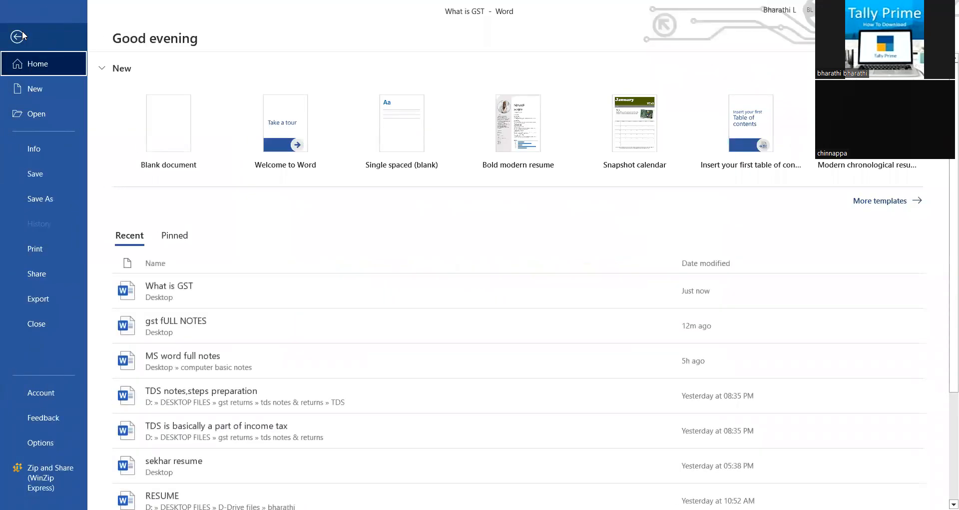
left_click(40, 116)
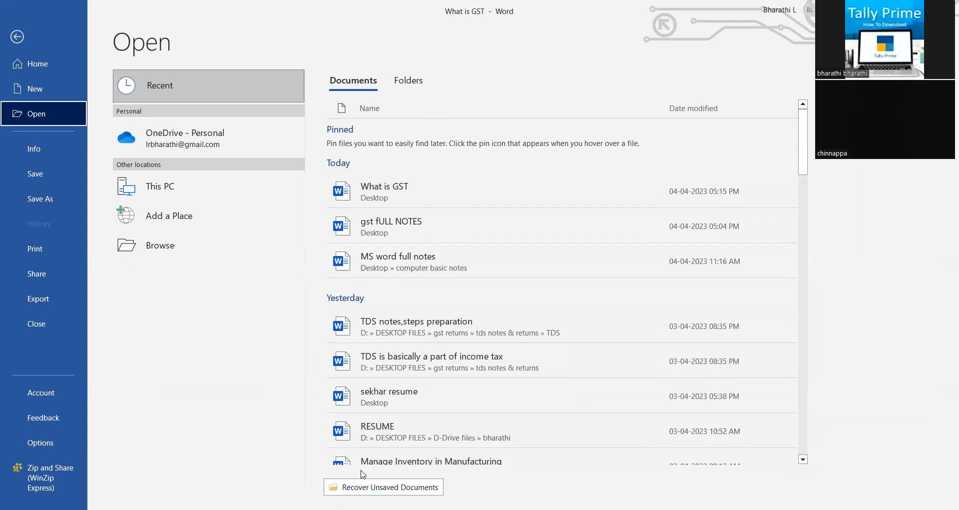
left_click(402, 201)
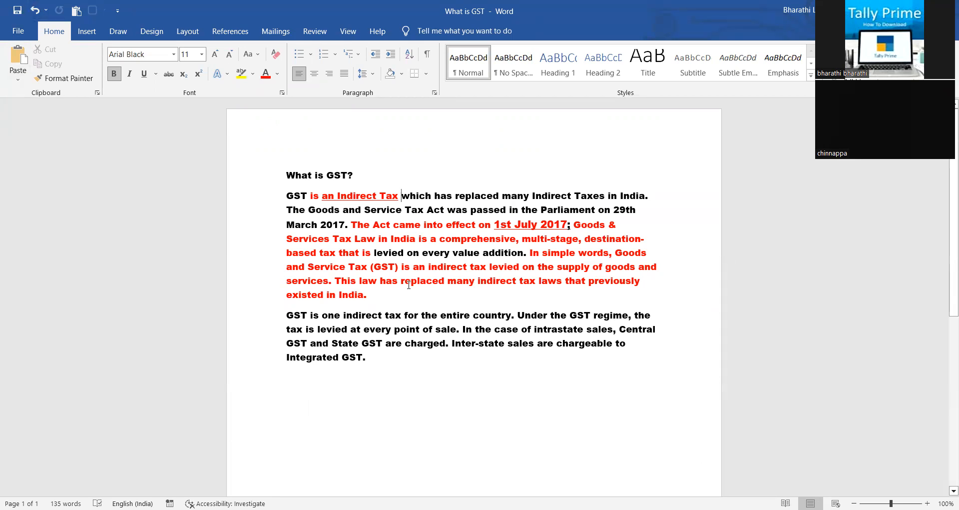
- Browse this PC to the OneDrive Documents folder and open the Word document "mail merge pratice"
left_click(17, 32)
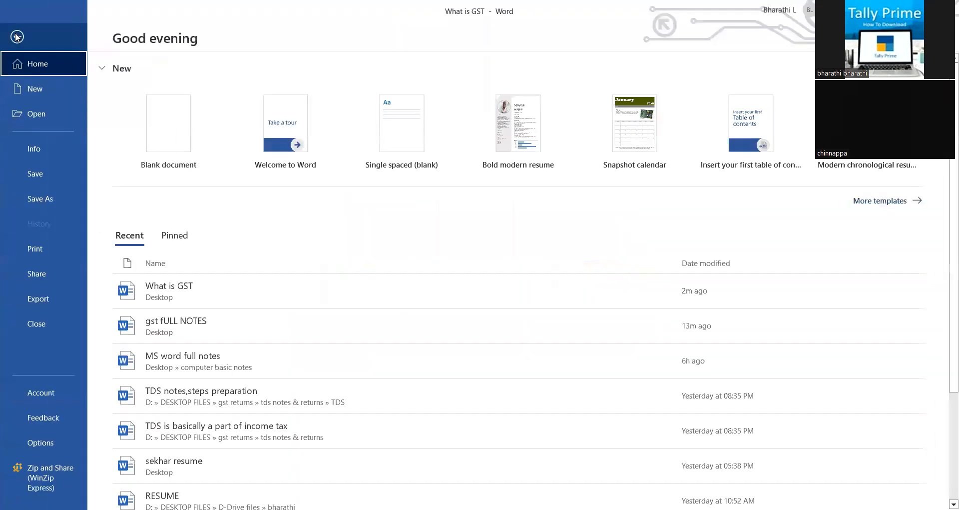
left_click(34, 118)
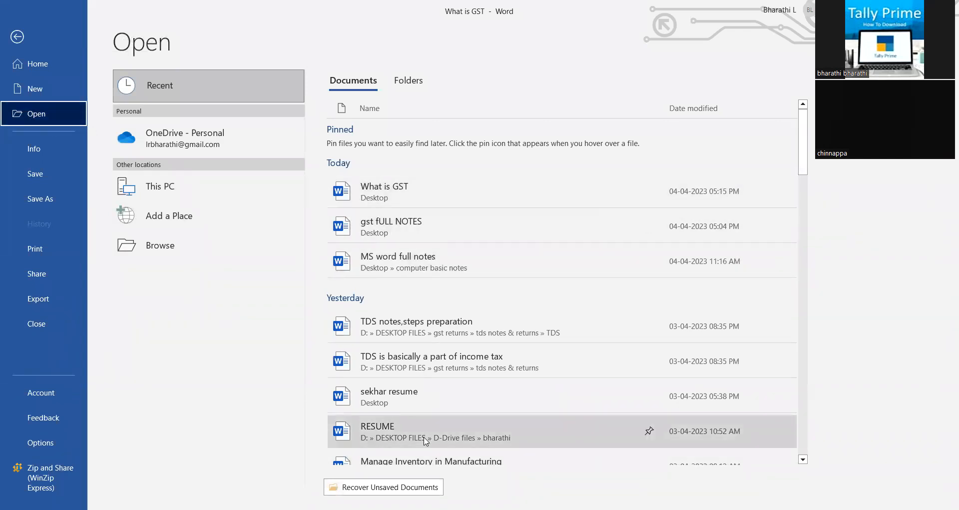
double_click(172, 190)
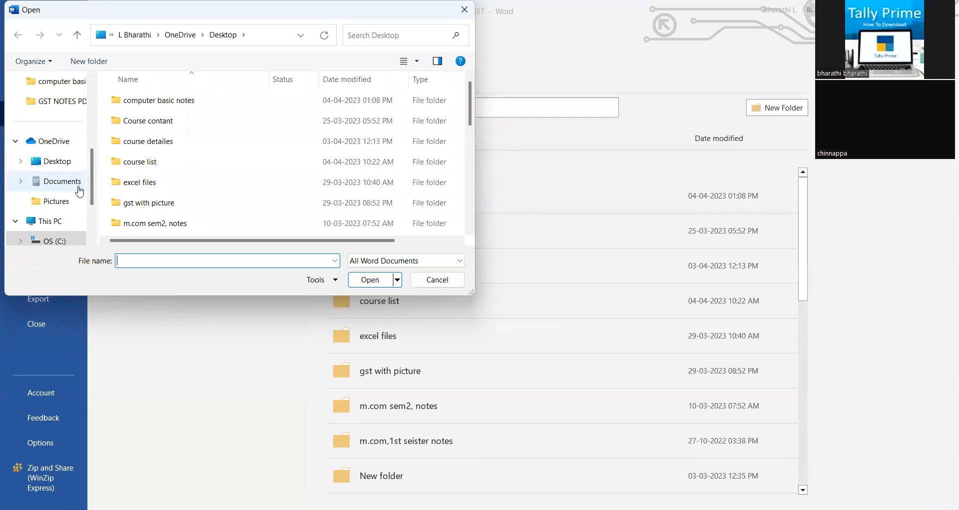
left_click(62, 181)
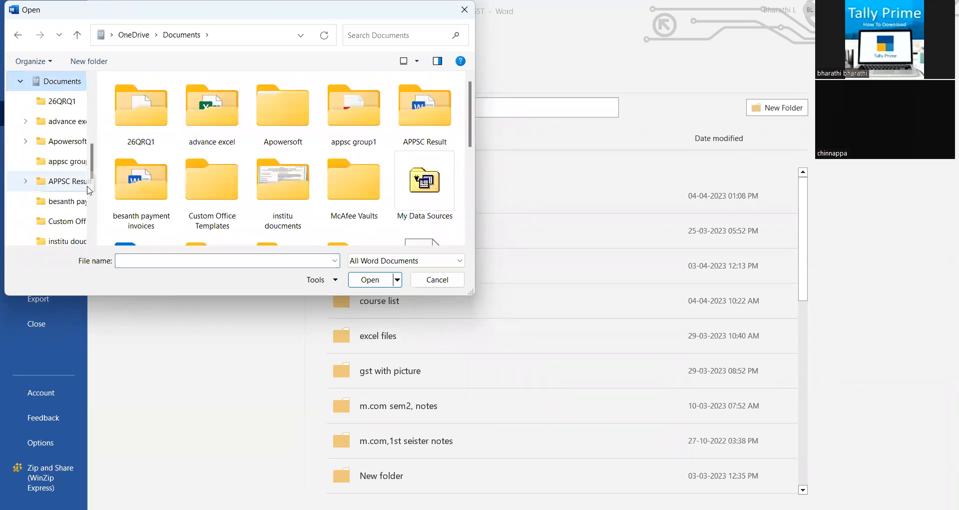
scroll(476, 115, "down", 2)
scroll(475, 115, "down", 3)
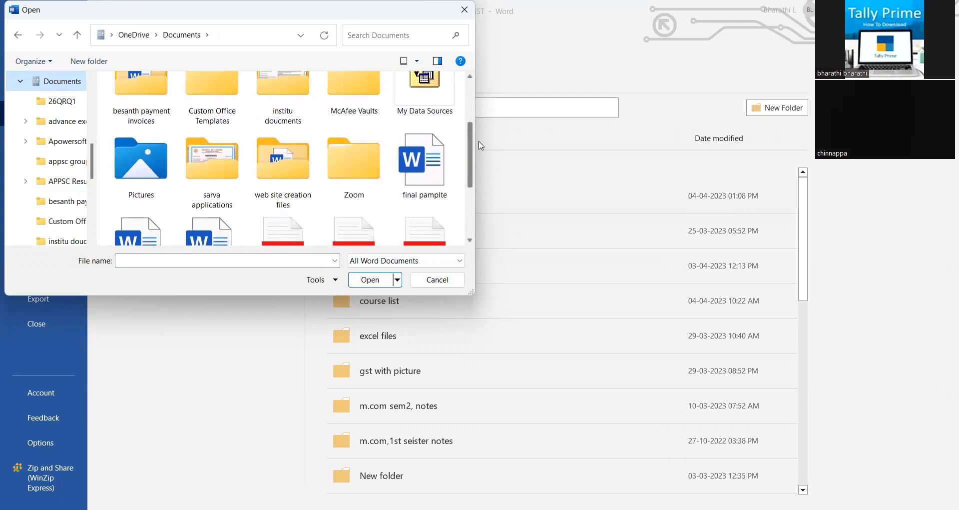
left_click(415, 146)
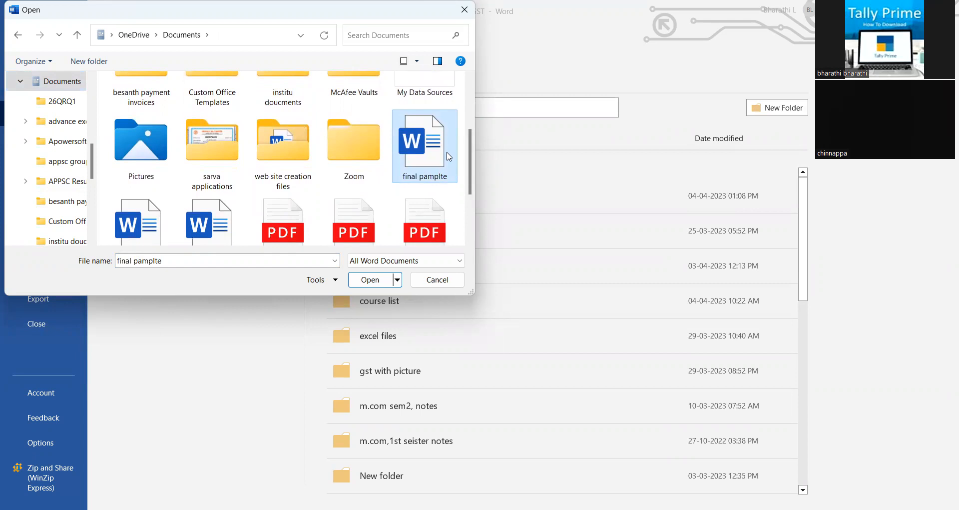
scroll(470, 169, "down", 2)
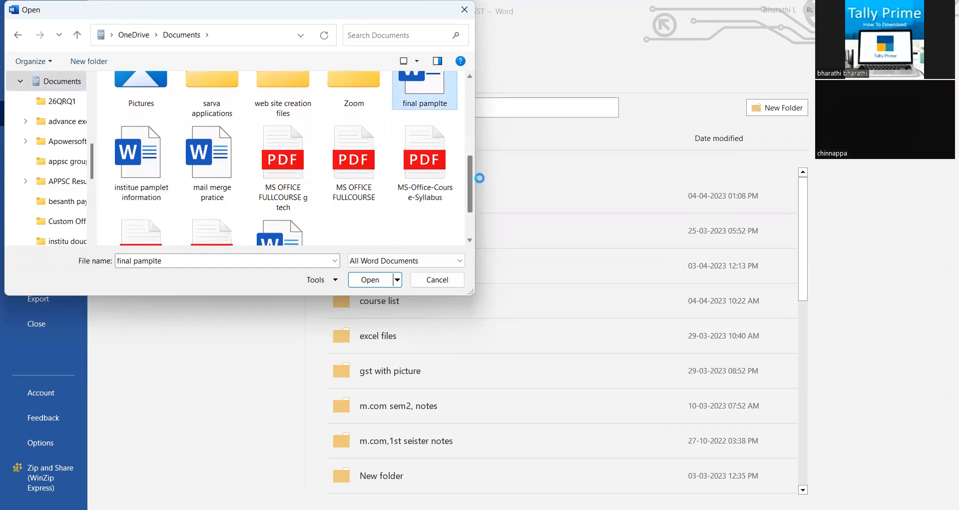
left_click(207, 193)
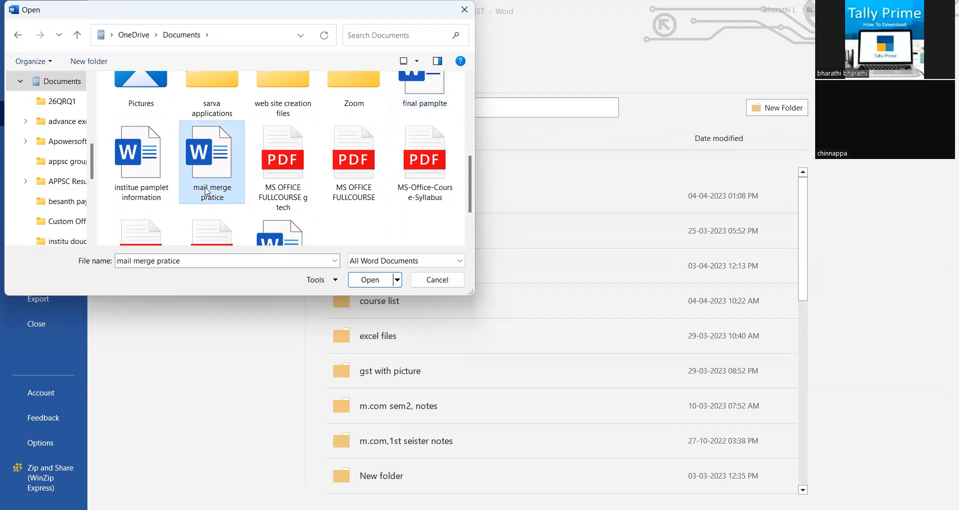
left_click(375, 285)
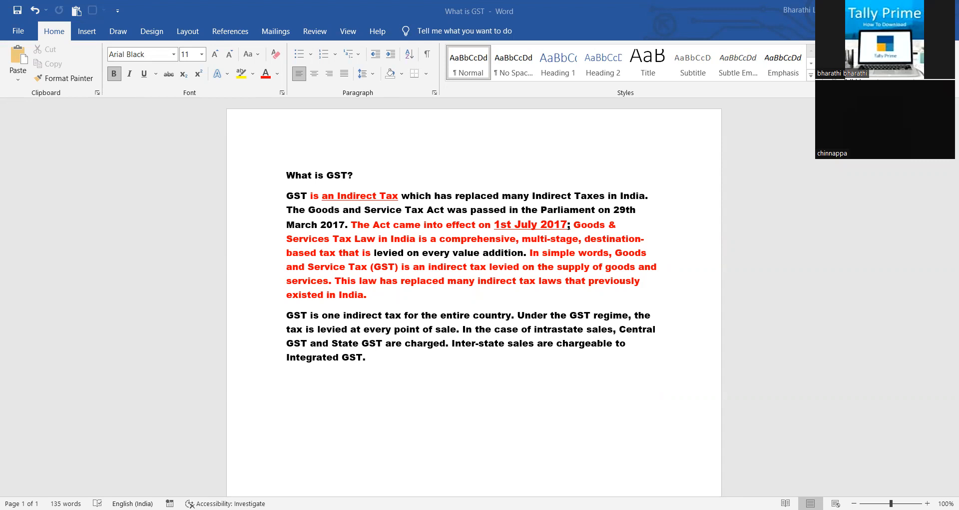
- Select all the text in the "What is GST" document, try center and right alignment, and justify it
left_click(358, 175)
left_click_drag(288, 170, 554, 391)
left_click(322, 394)
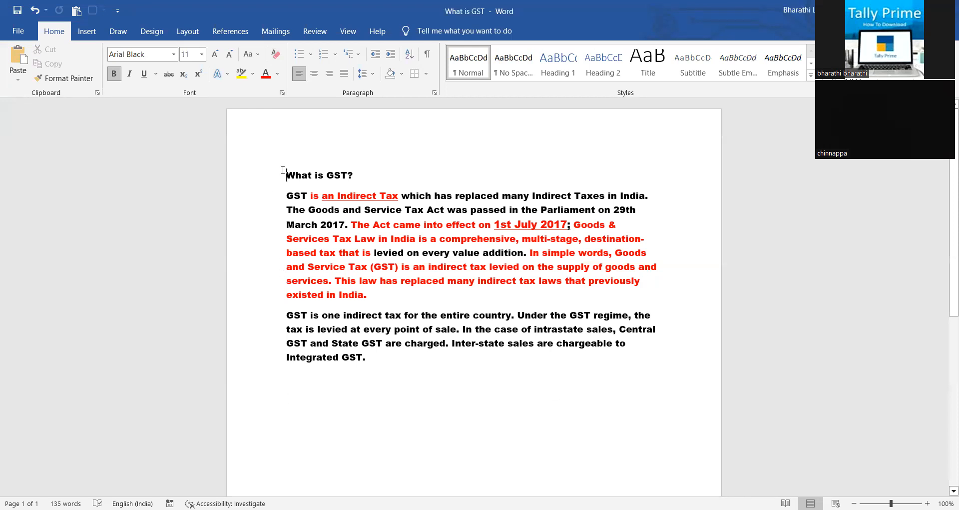
left_click_drag(297, 181, 530, 399)
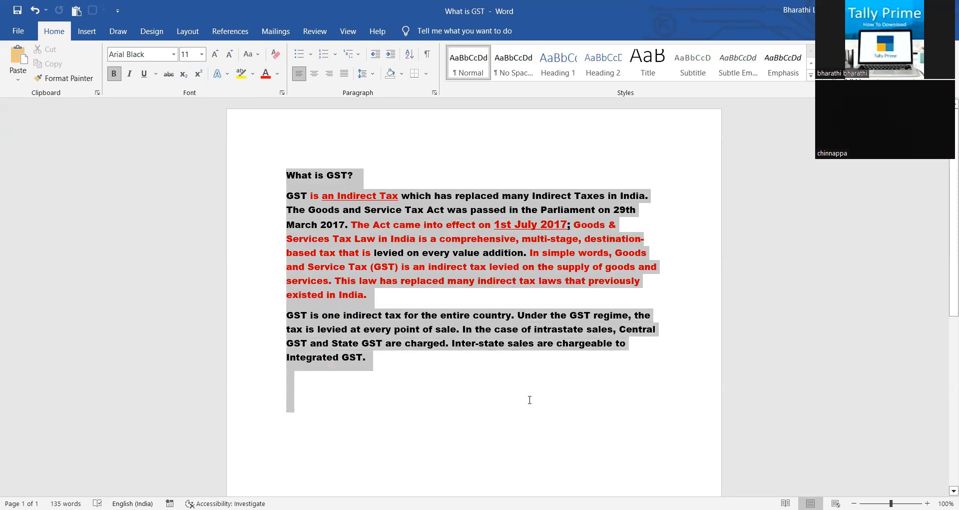
left_click_drag(529, 400, 529, 399)
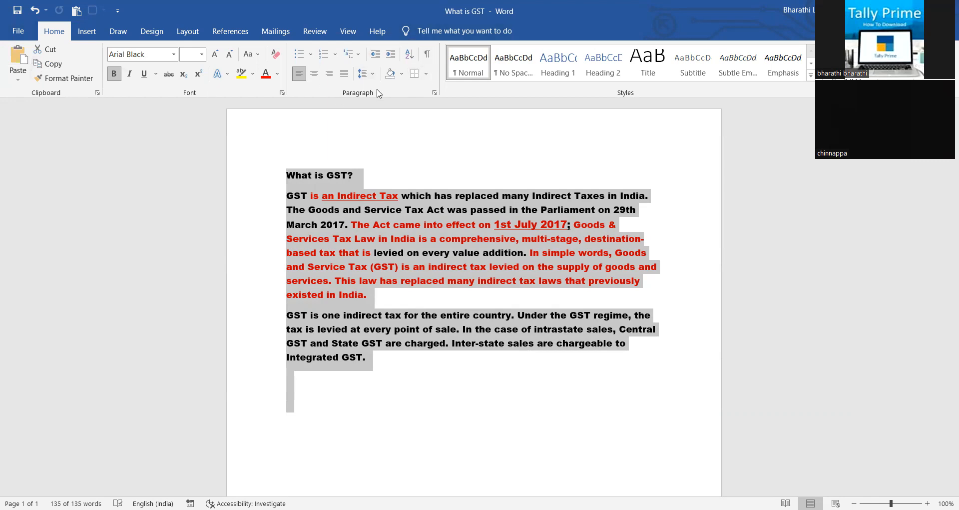
left_click(313, 73)
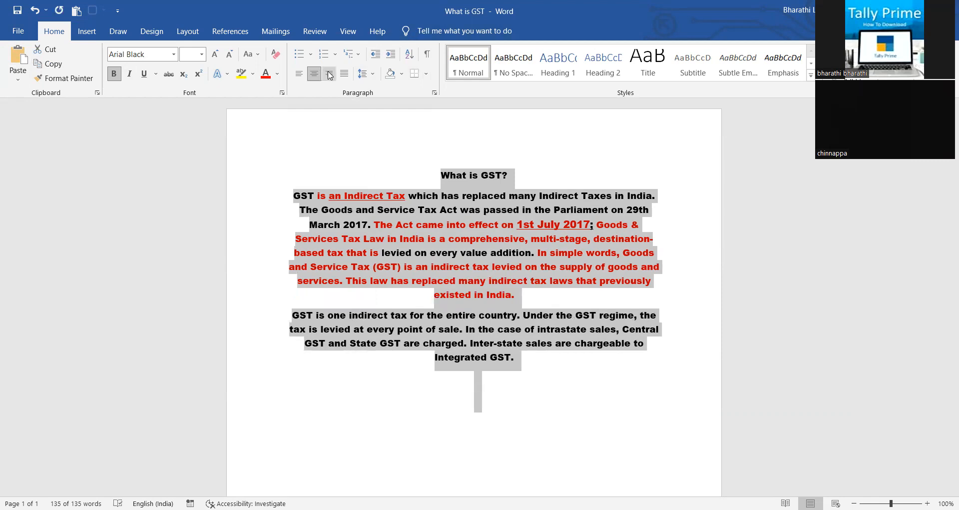
left_click(330, 74)
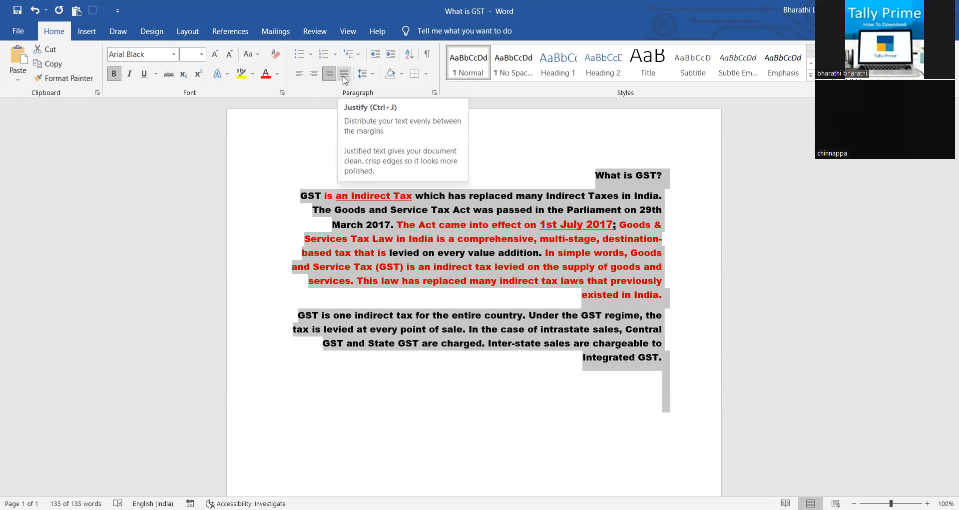
left_click(344, 74)
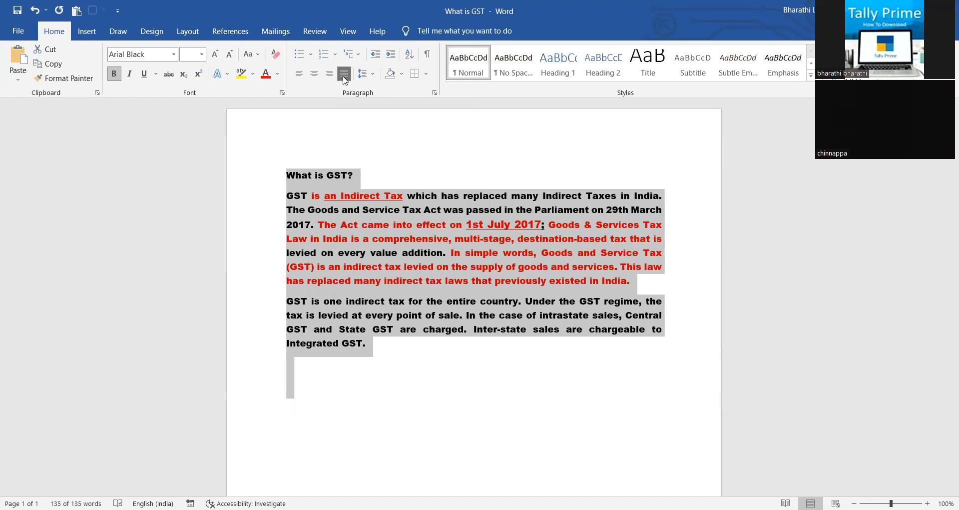
- Try left, center and right alignment on the selected text and set it back to justified
left_click(298, 76)
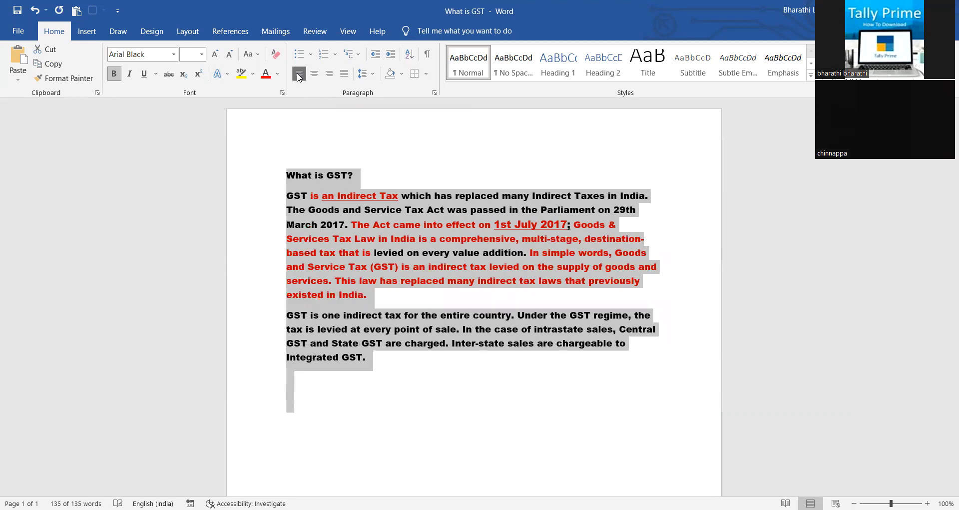
left_click(315, 73)
left_click(330, 74)
left_click(347, 74)
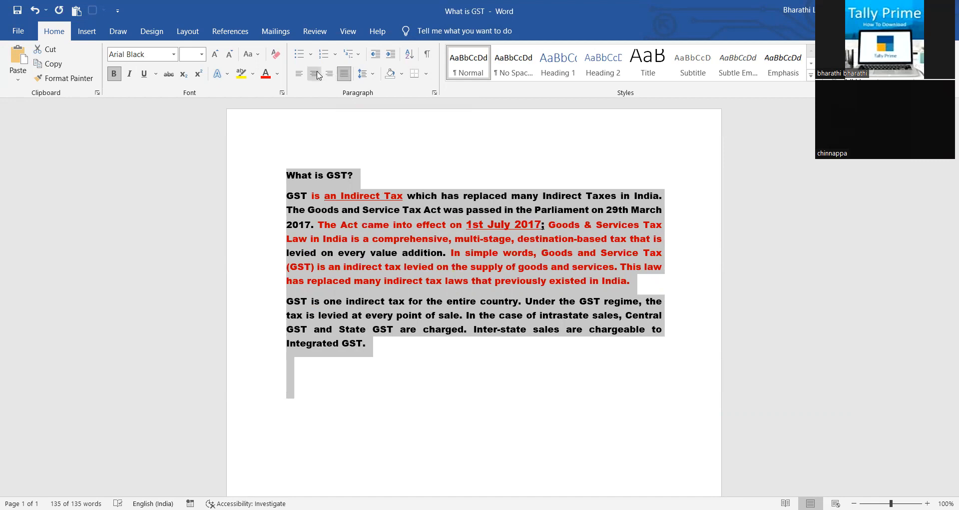
- Center the "What is GST?" heading and underline it, choosing a line style from the underline options
left_click(285, 173)
left_click_drag(285, 173, 360, 174)
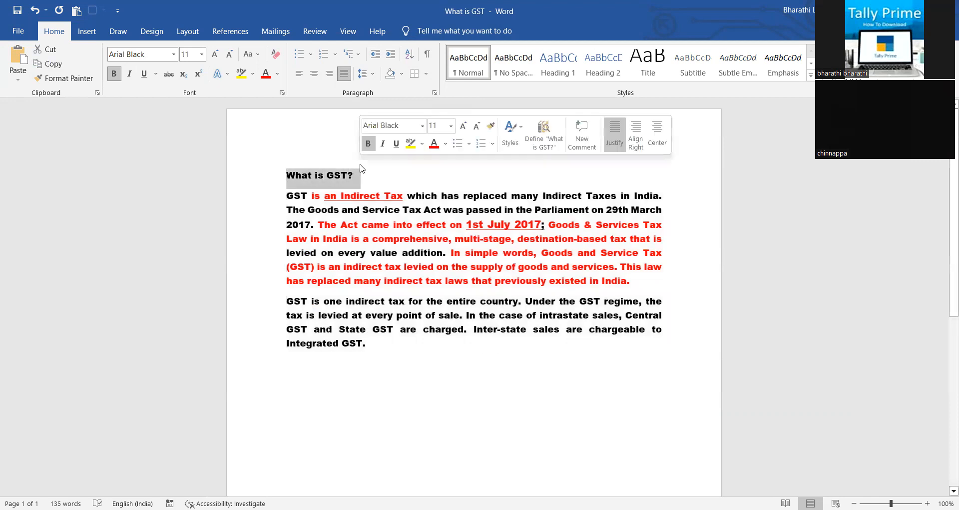
left_click(315, 74)
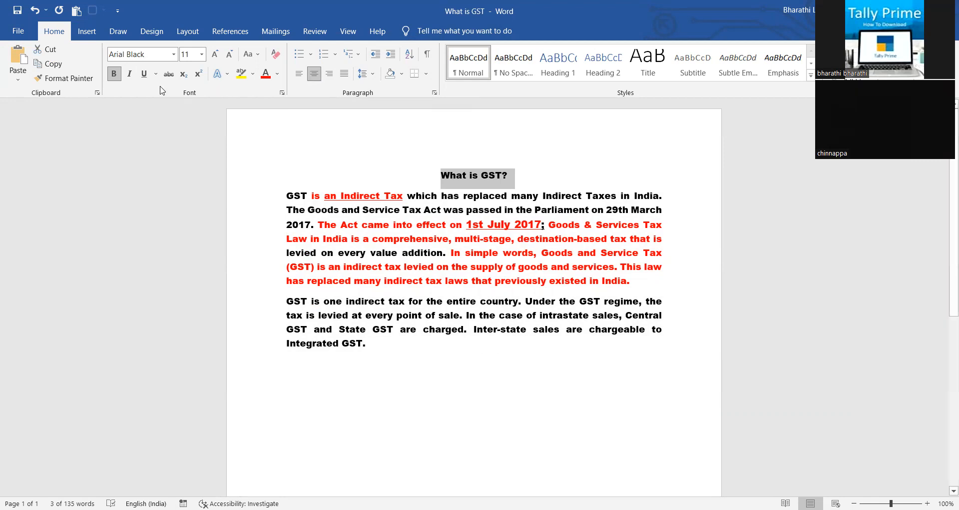
left_click(145, 76)
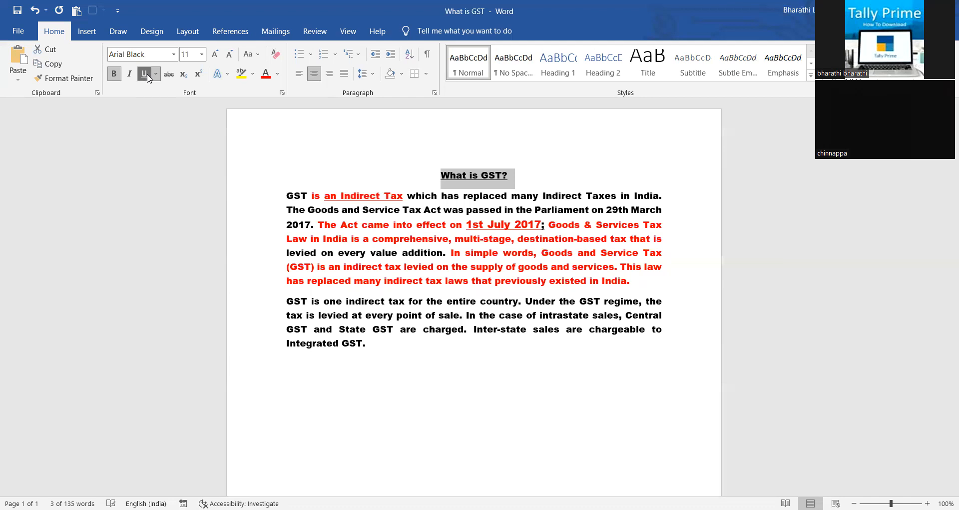
left_click(156, 75)
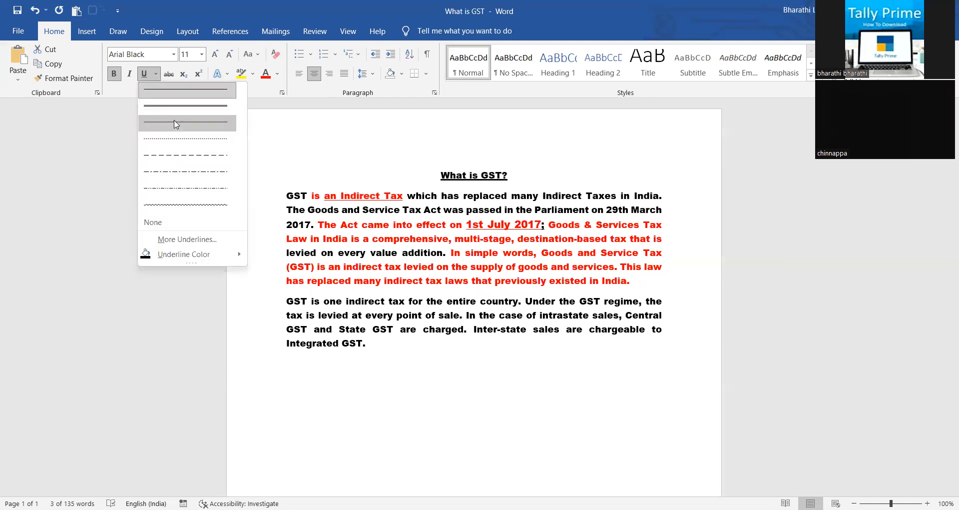
left_click(176, 124)
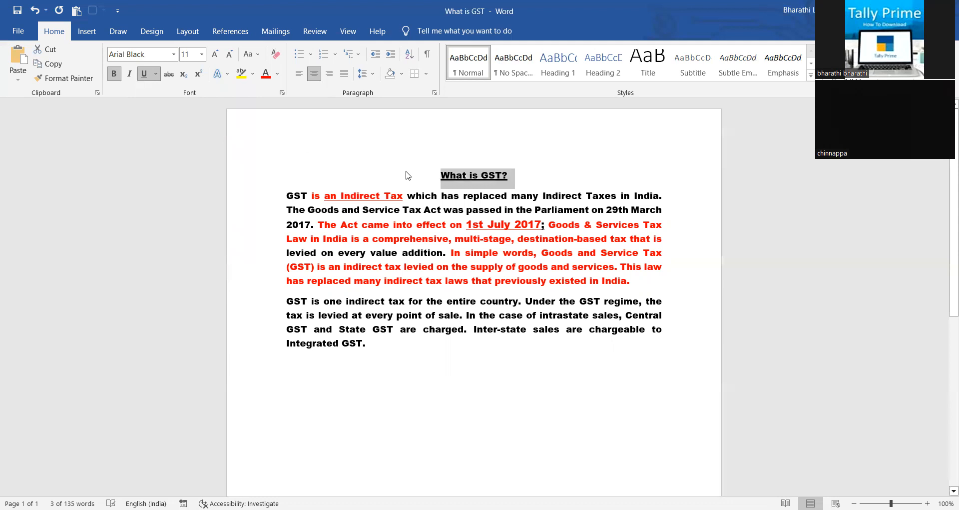
- Set the heading's font size to 16 and its font color to red
left_click(203, 54)
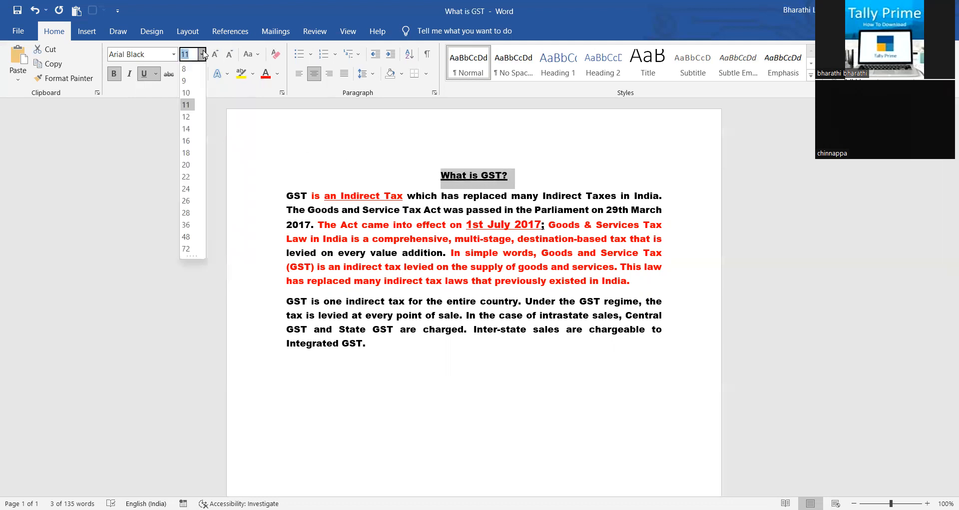
left_click(190, 144)
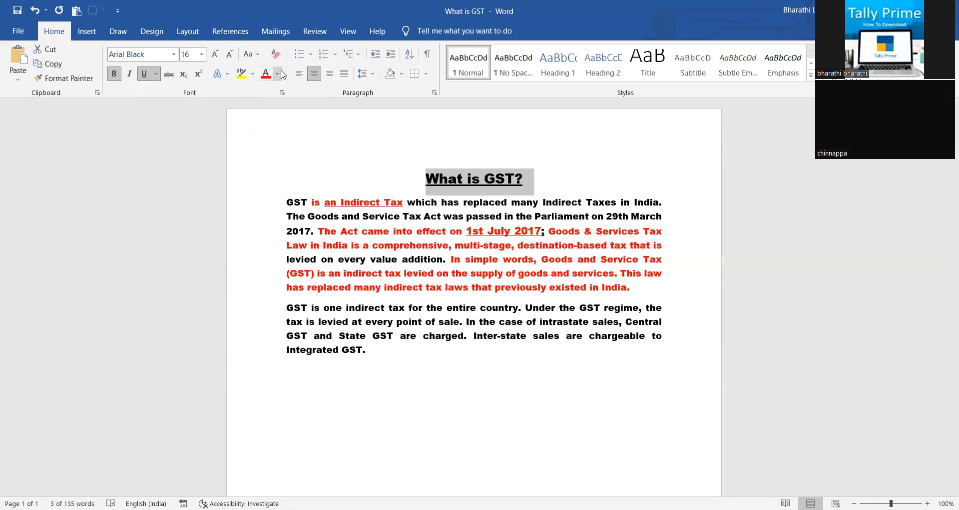
left_click(268, 79)
left_click(406, 159)
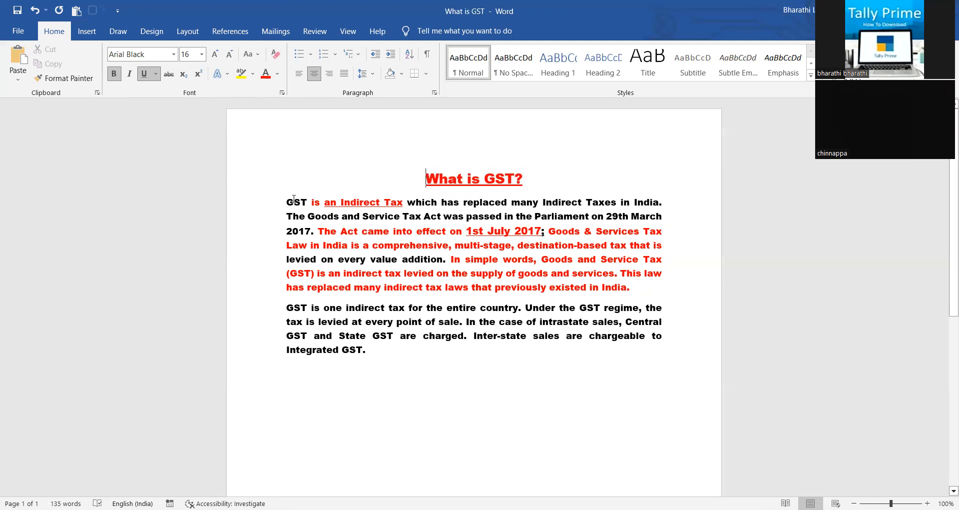
- Apply arrow-shaped bullets to the two body paragraphs below the heading
left_click_drag(288, 201, 462, 367)
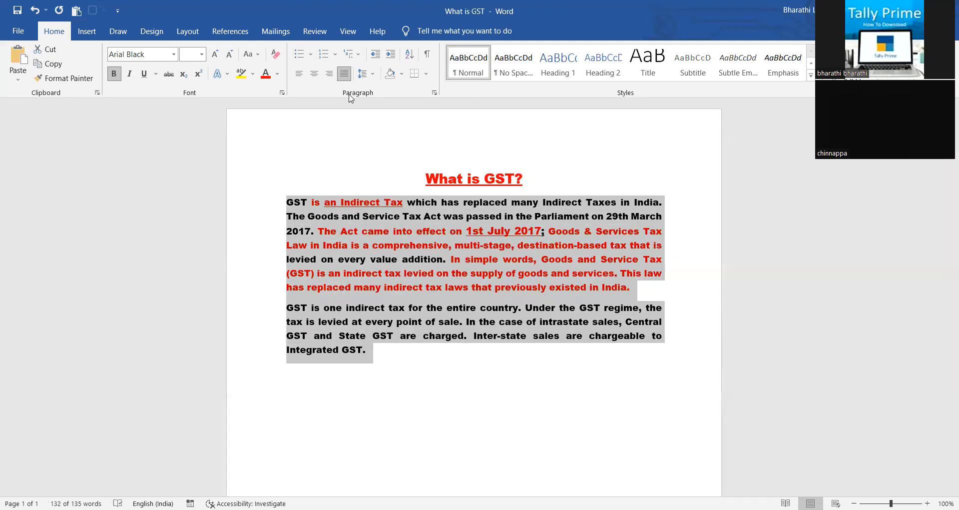
left_click(309, 56)
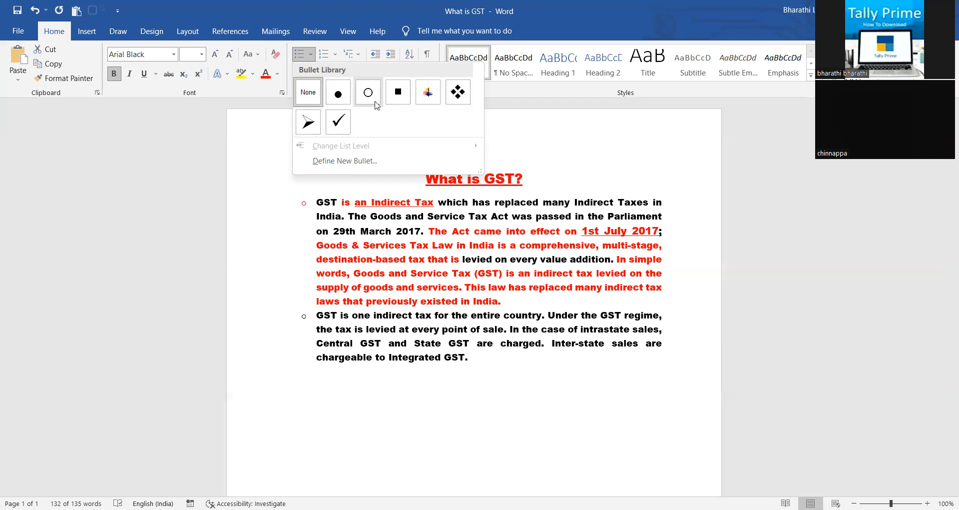
left_click(302, 131)
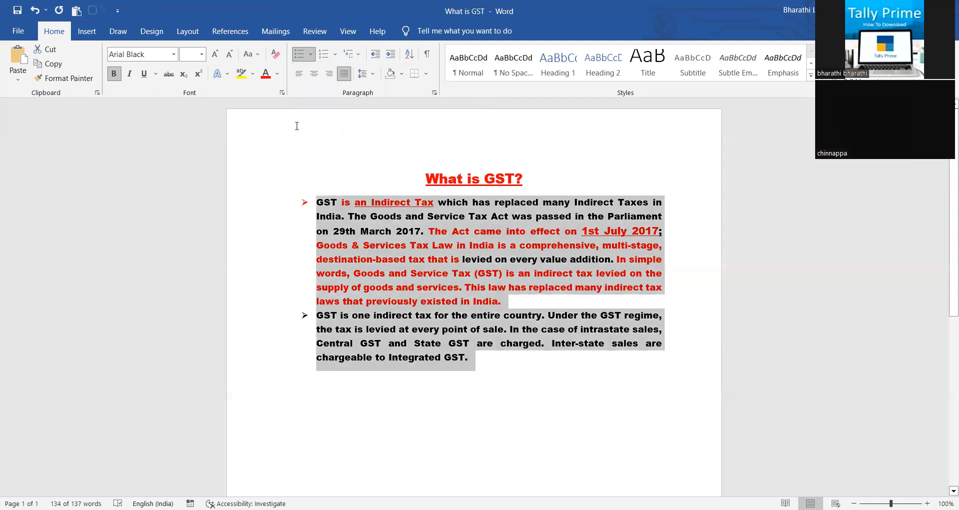
- Add the list item "GST Tax slabs" after the last paragraph and start another empty item
left_click(482, 358)
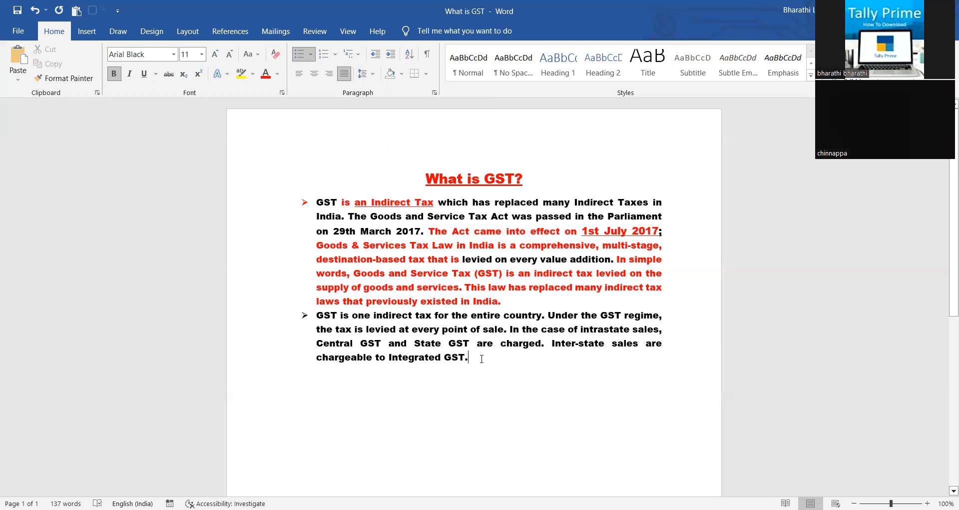
key("Return")
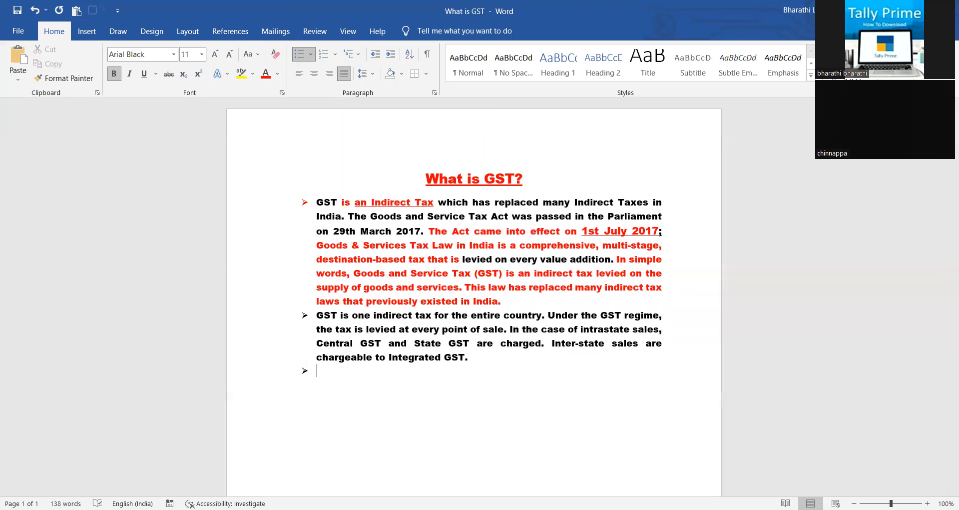
type("GST Tax slabs")
key("Return")
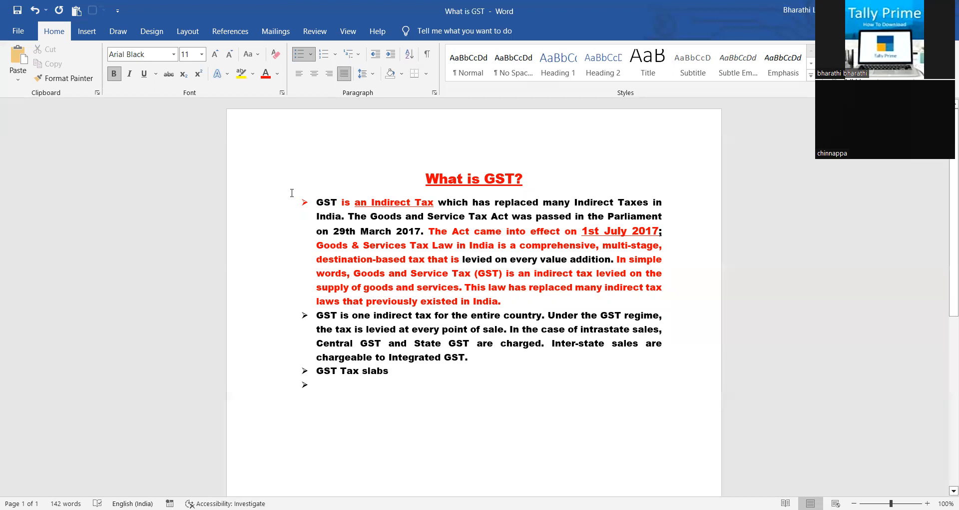
- Change the whole list from bullets to 1) 2) 3) numbering
left_click_drag(300, 203, 479, 400)
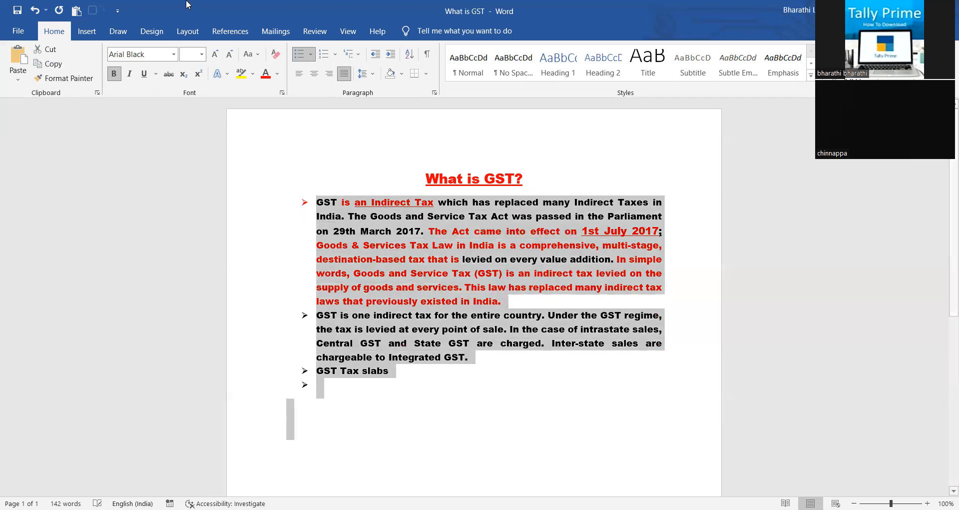
left_click(311, 54)
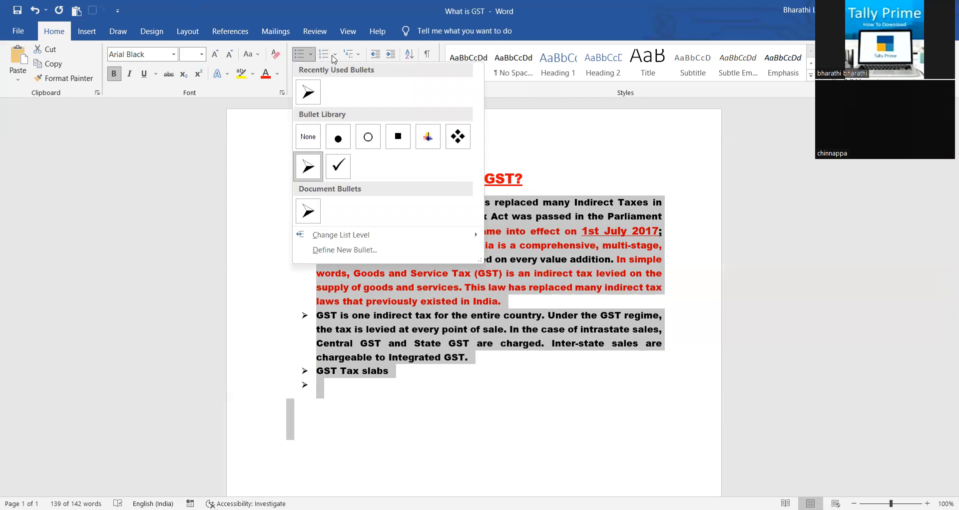
left_click(334, 55)
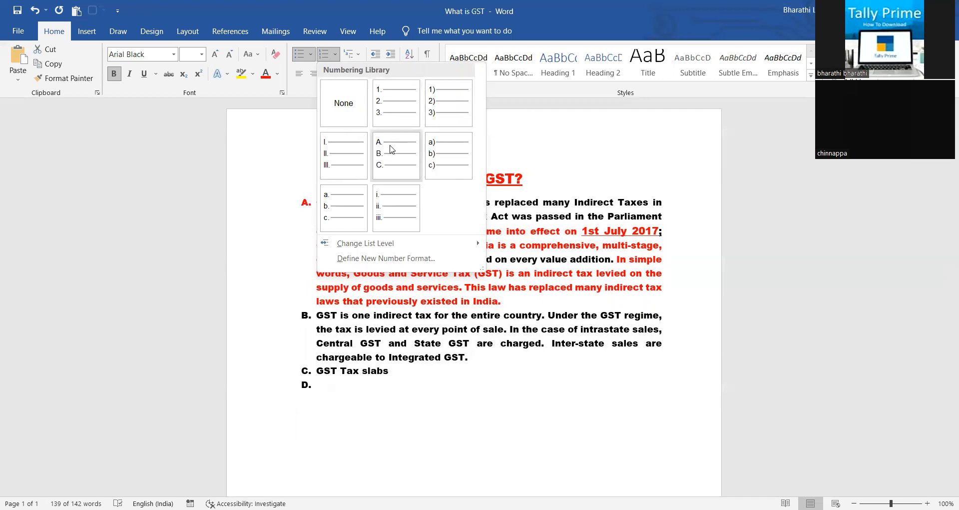
left_click(445, 103)
- Add the numbered items "Types of Dealers" and "Types of gst" and start another empty item
left_click(322, 389)
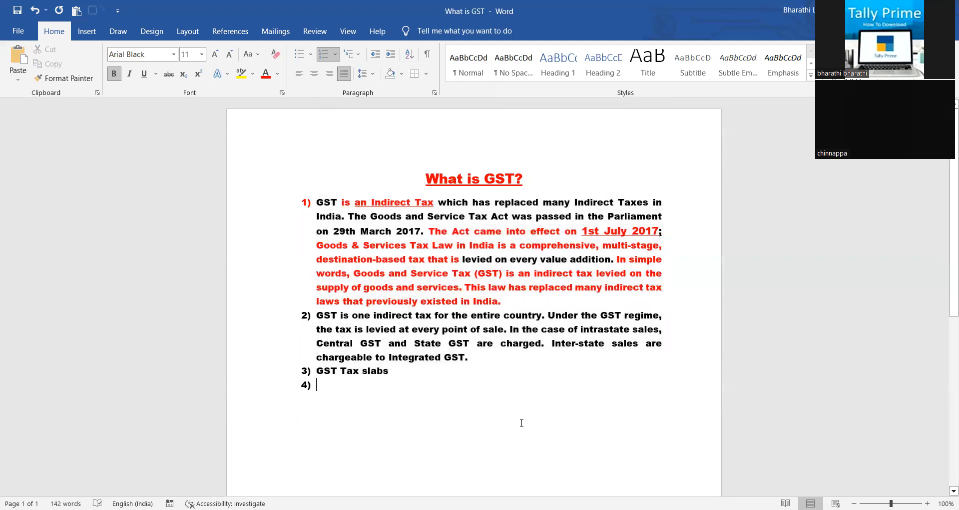
type("T")
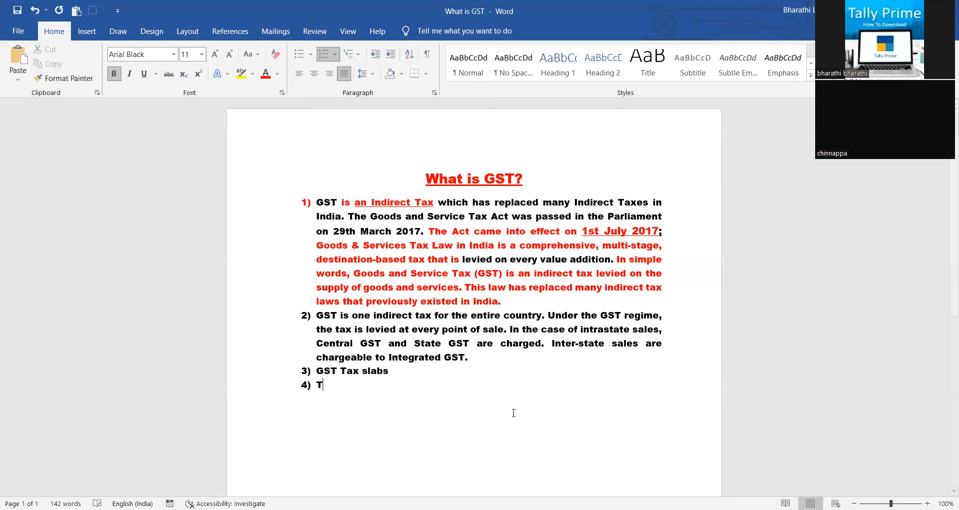
type("ypes o")
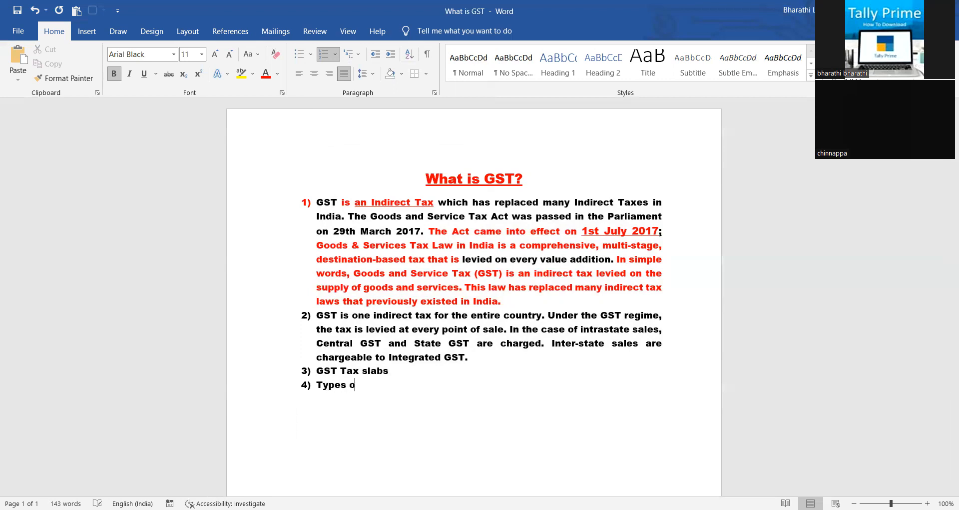
type("f Dealers")
key("Return")
type("Types of gst")
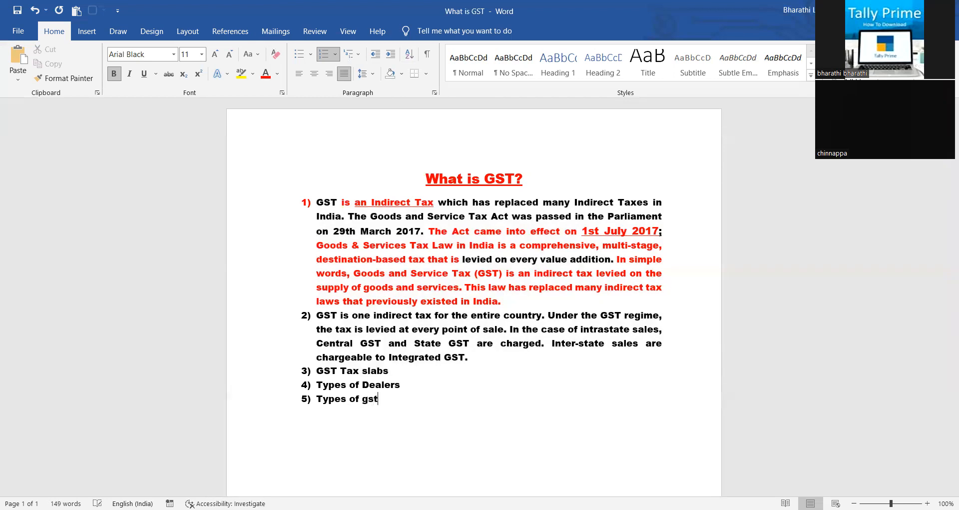
key("Return")
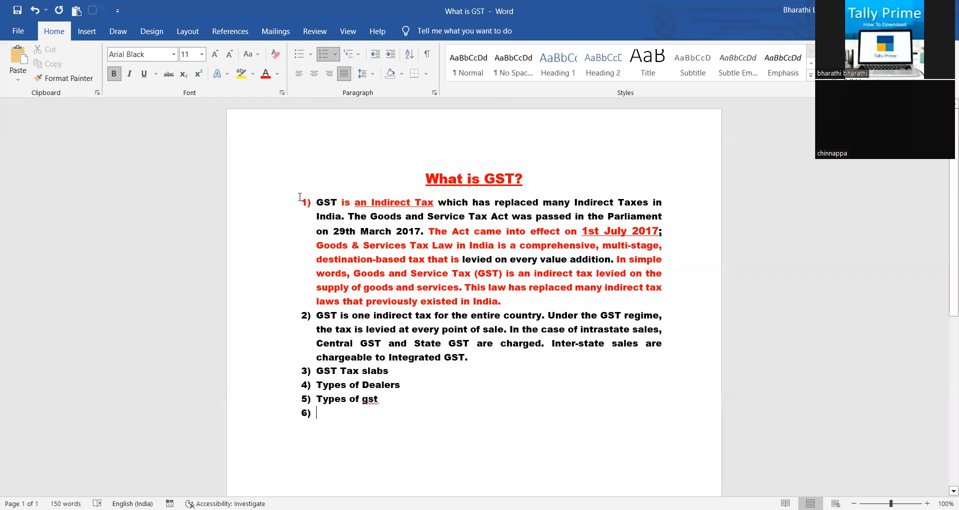
- Change the numbering of the whole list to the a) b) c) format
left_click_drag(301, 198, 419, 441)
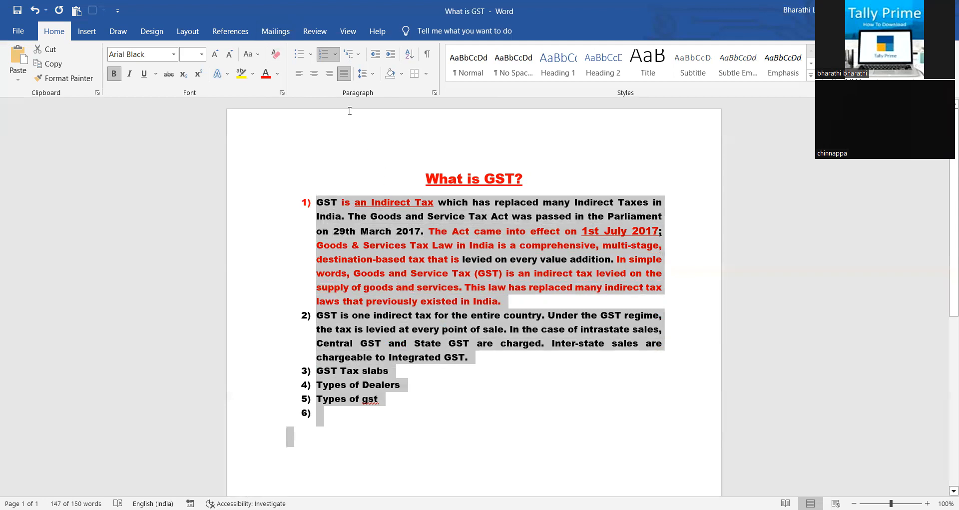
left_click(336, 55)
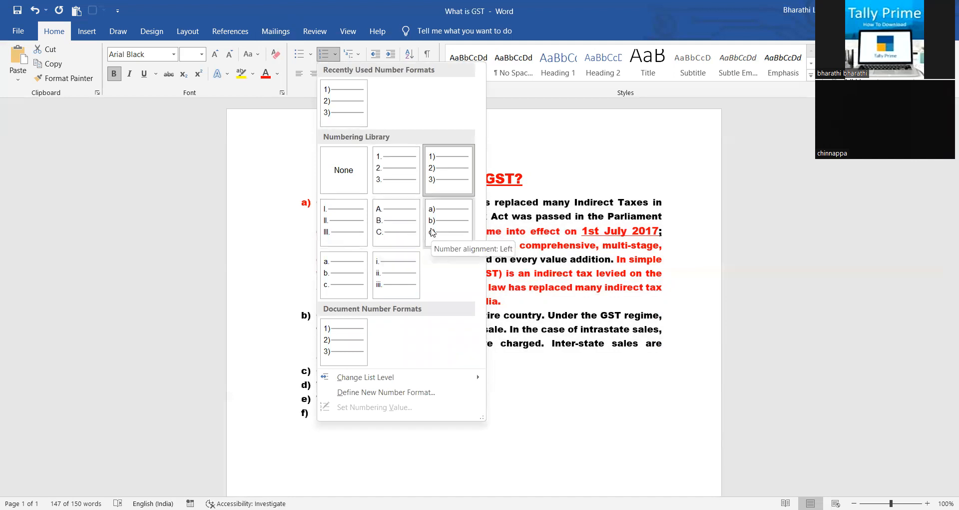
left_click(433, 232)
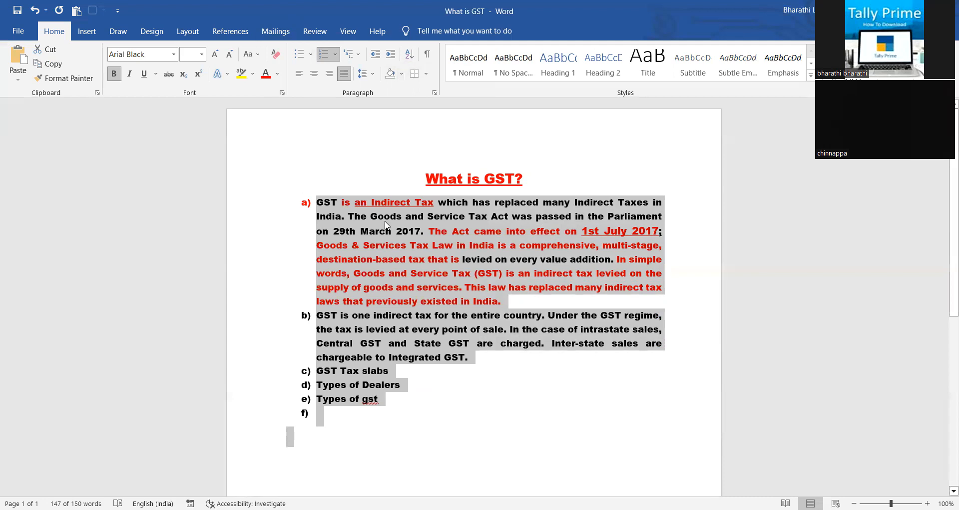
- Toggle the numbering of the selected paragraphs off and on, and number them in the 1) 2) 3) format
left_click(324, 52)
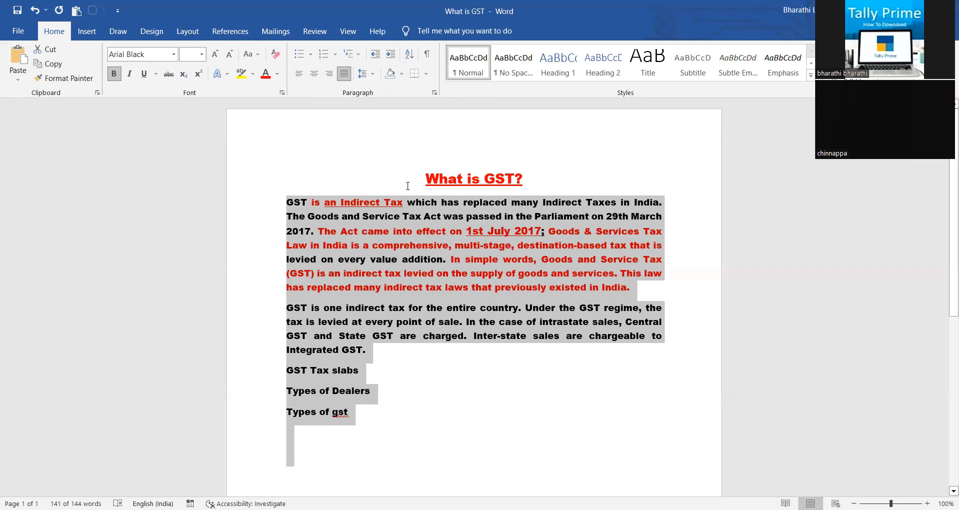
left_click(328, 60)
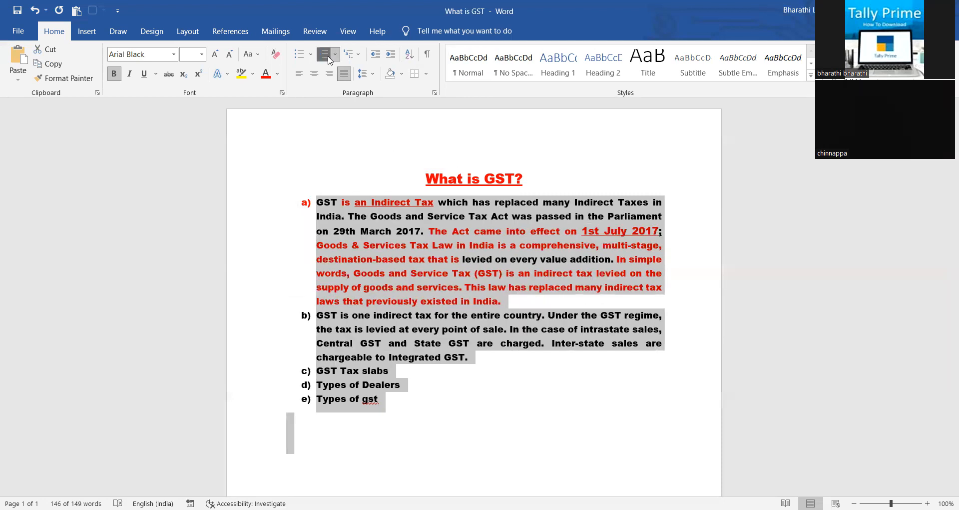
left_click(329, 61)
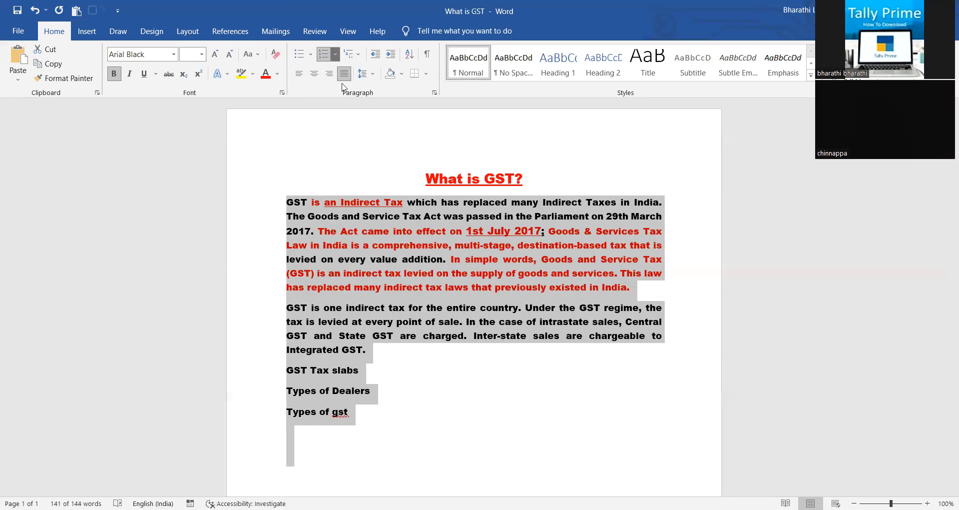
left_click(335, 54)
left_click(387, 107)
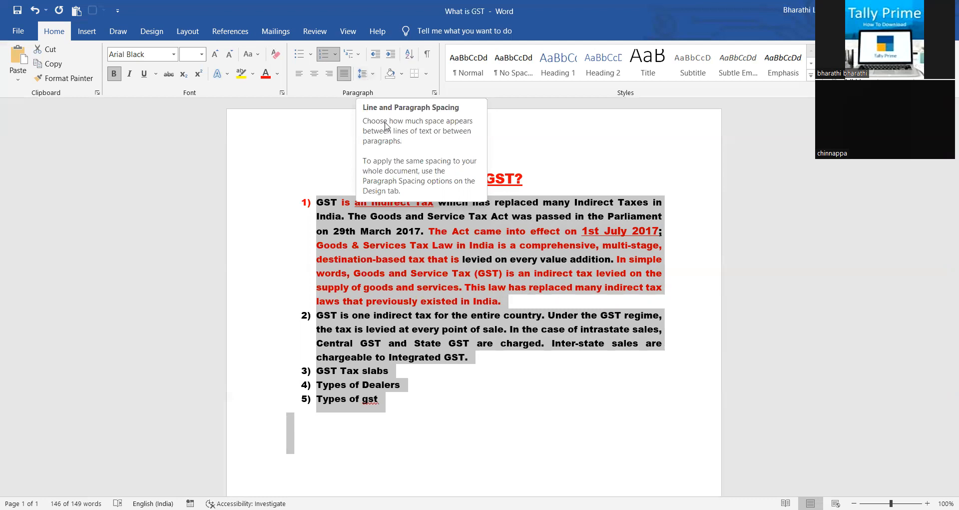
- Select all the numbered paragraphs below the heading and set their line spacing to 1.15
left_click(427, 179)
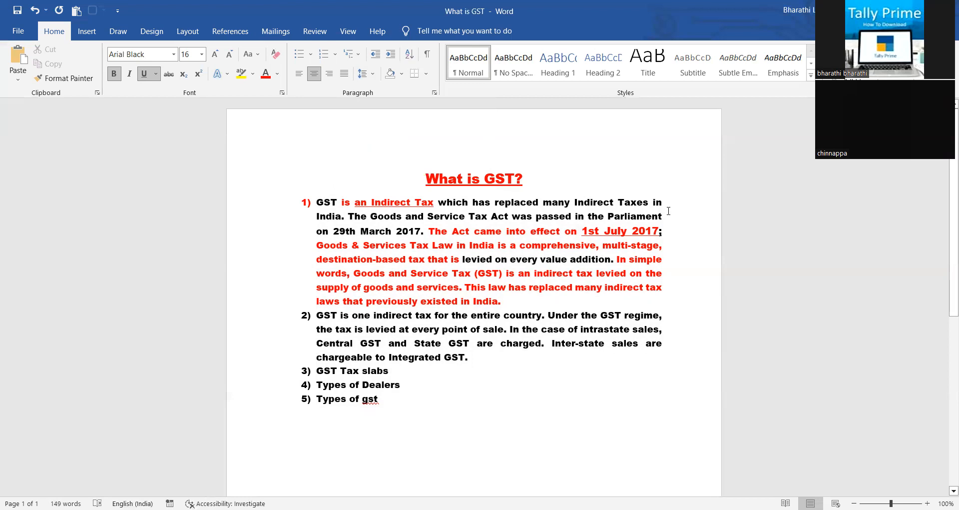
left_click_drag(317, 202, 439, 424)
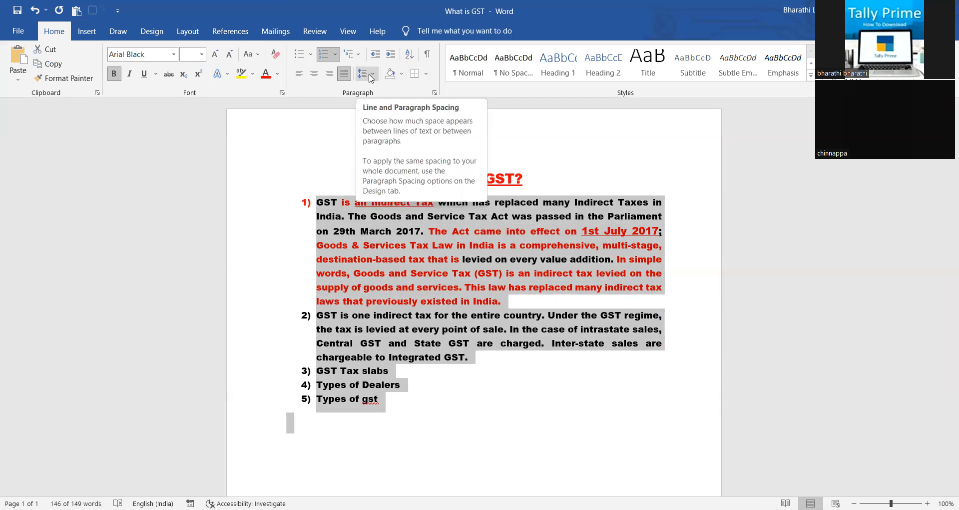
left_click(373, 75)
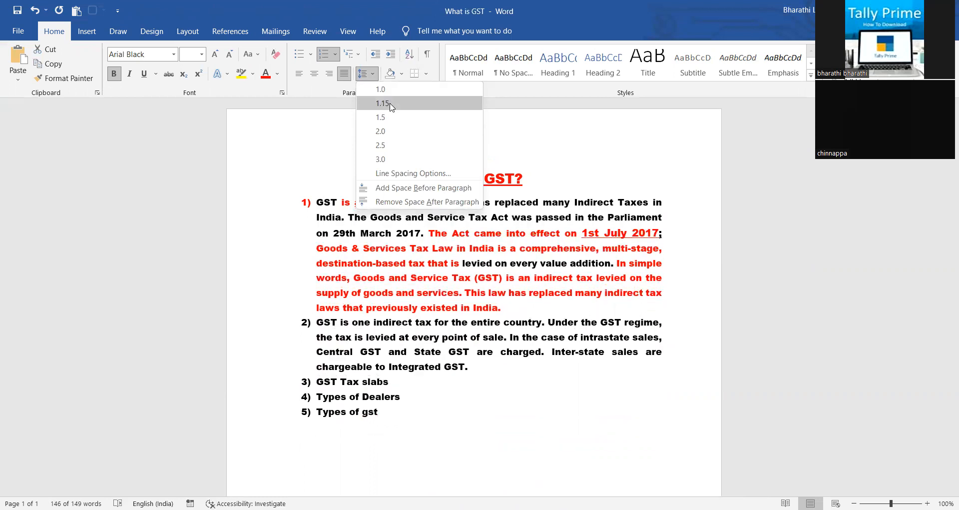
left_click(391, 105)
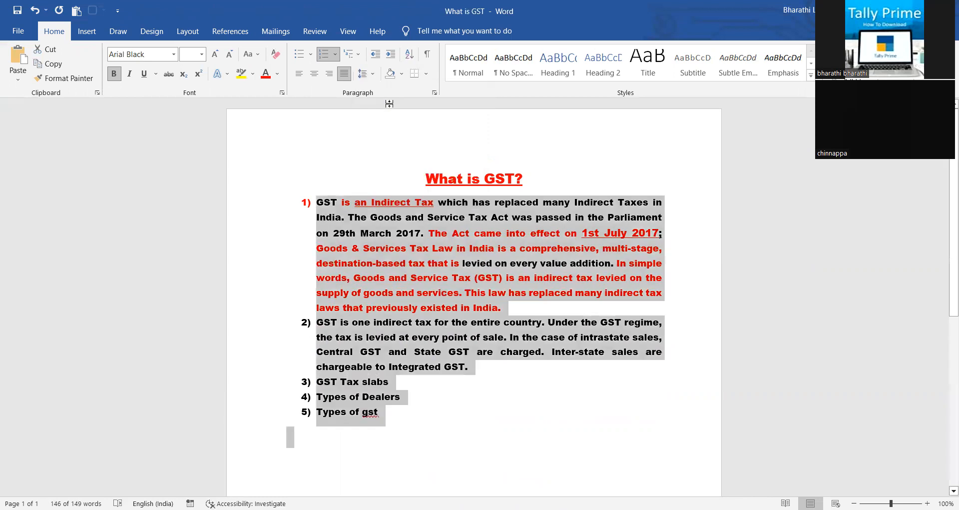
- Decrease and re-increase the indent of the selected numbered paragraphs, twice in a row
left_click(376, 54)
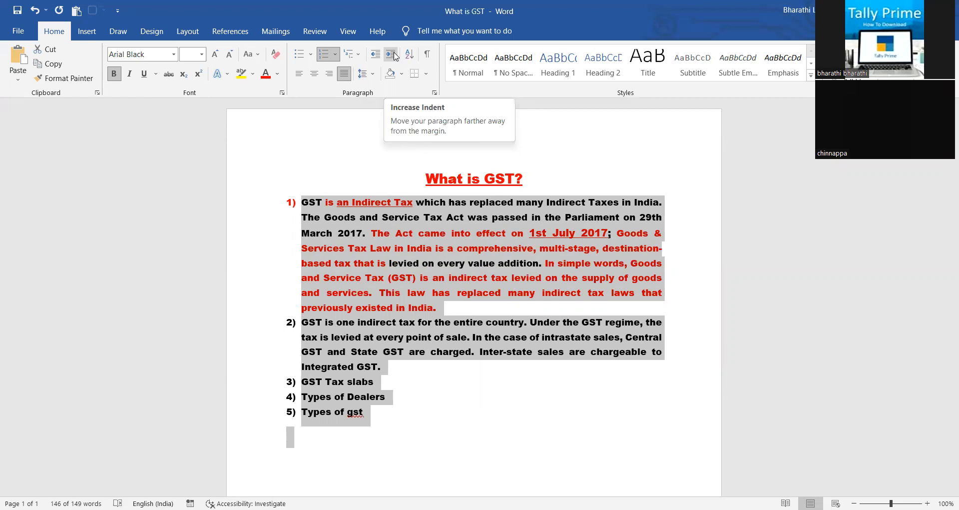
left_click(391, 54)
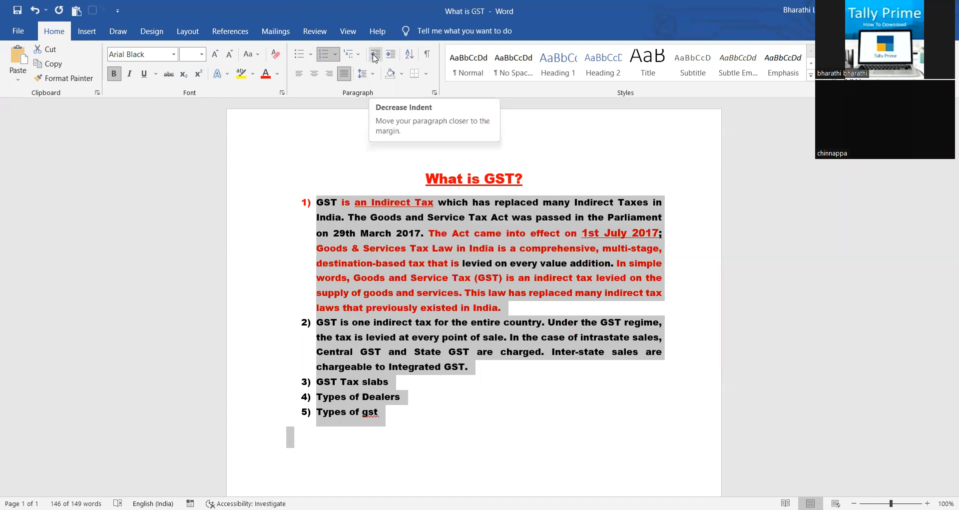
left_click(374, 58)
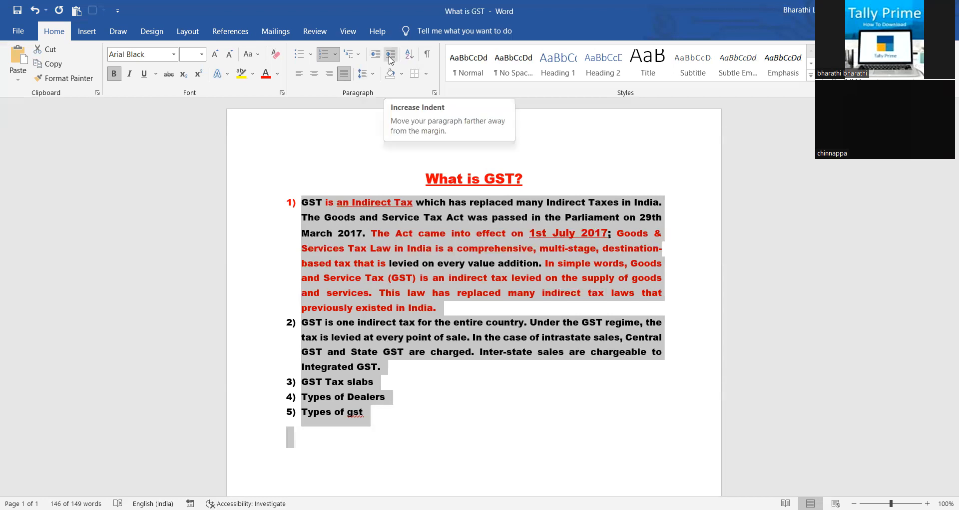
left_click(390, 59)
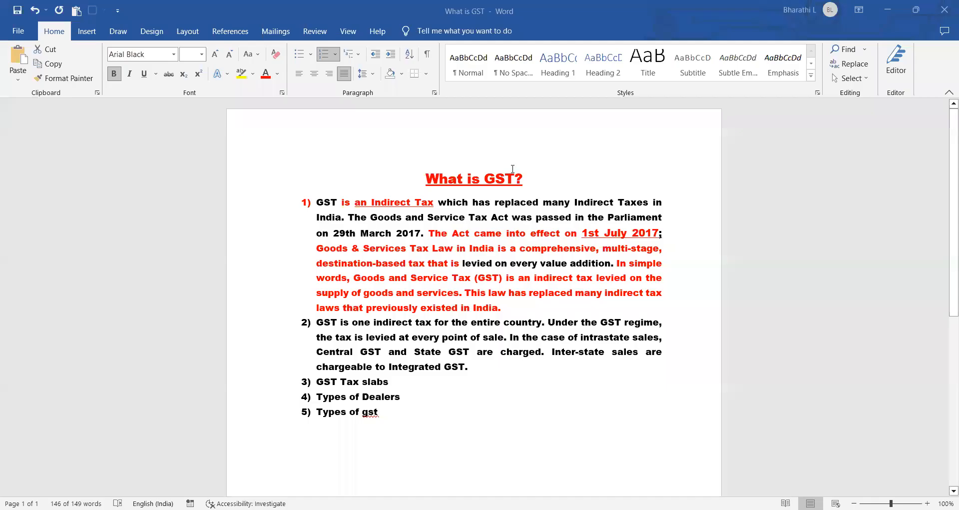
- Select all the paragraphs below the heading and apply yellow paragraph shading to them
left_click_drag(295, 437, 328, 194)
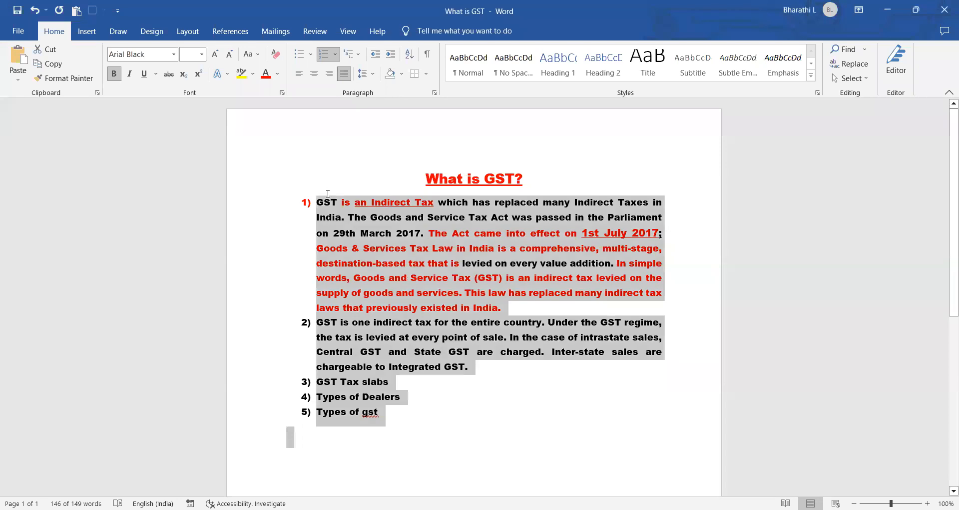
left_click(403, 75)
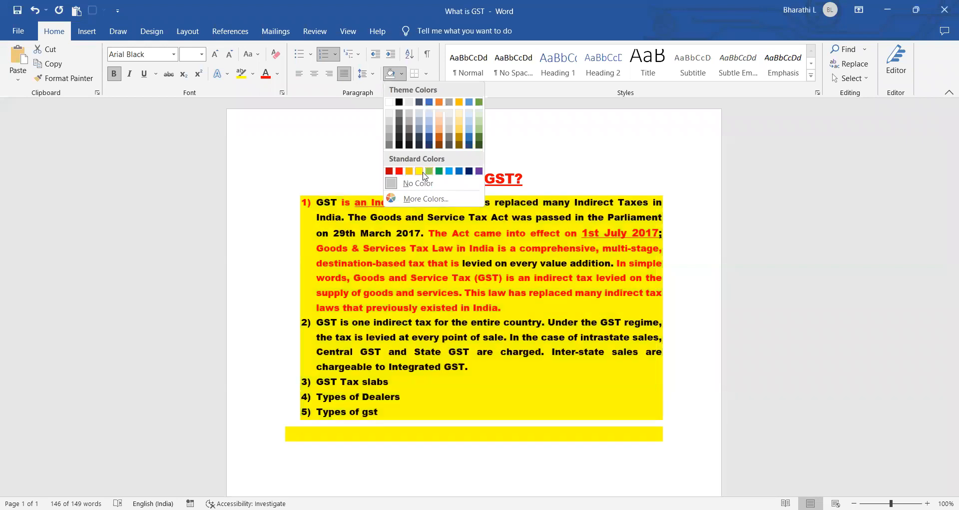
left_click(419, 171)
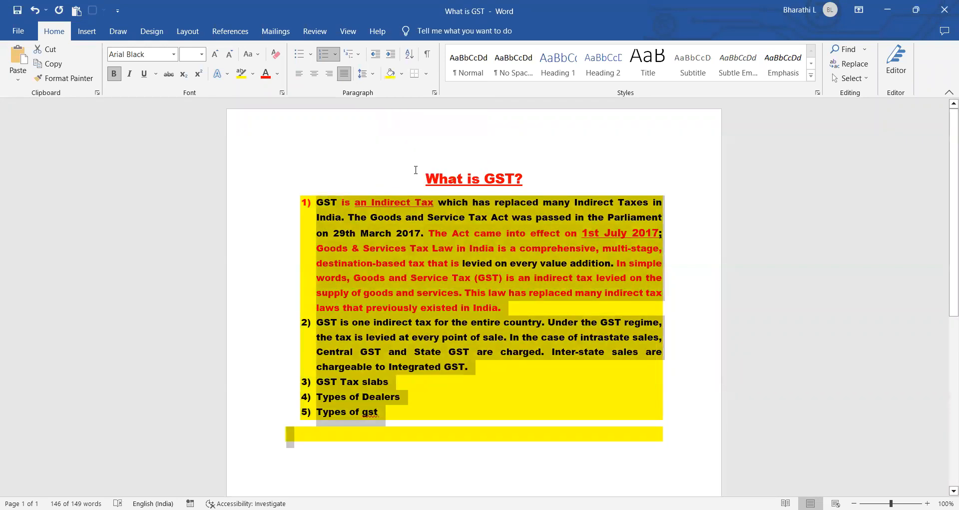
left_click(416, 169)
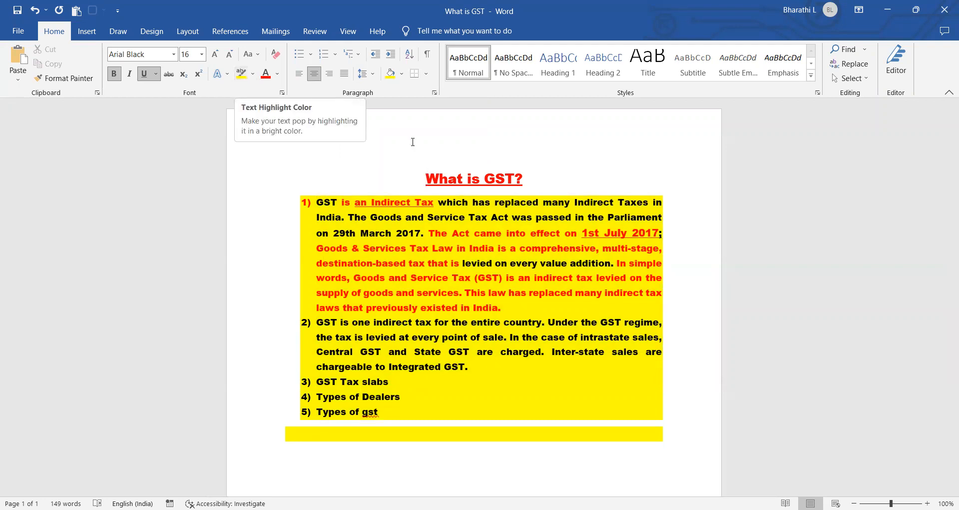
- Try highlighting the "What is GST?" heading text in yellow and in bright green
left_click_drag(425, 172, 520, 171)
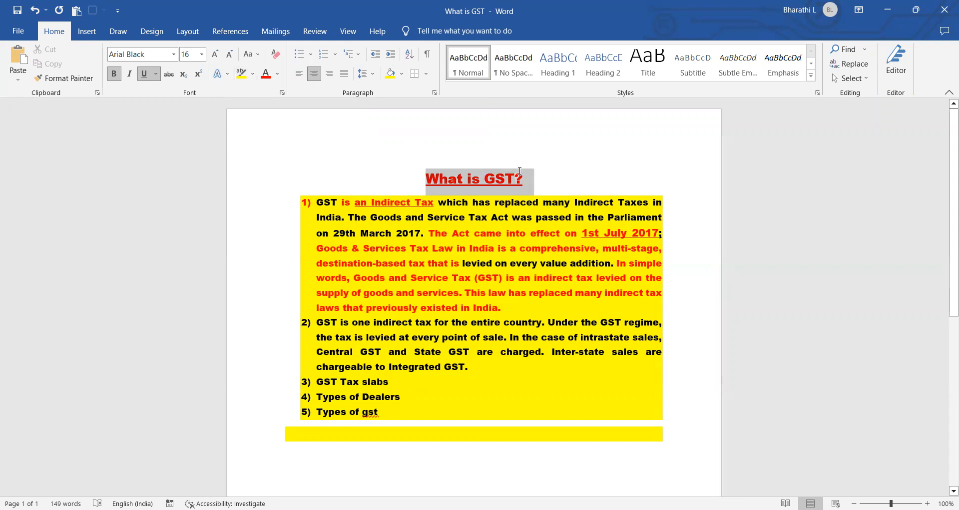
left_click(242, 75)
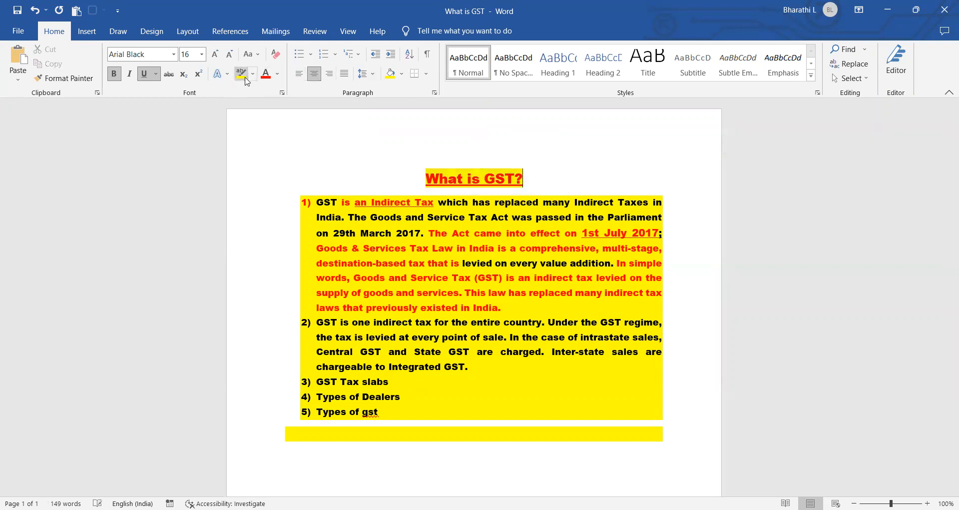
left_click(254, 74)
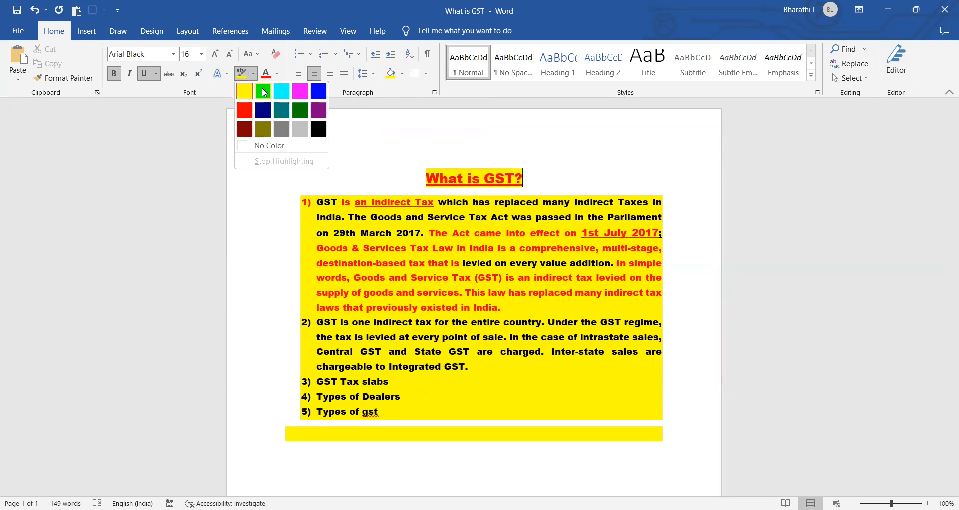
left_click(262, 88)
left_click_drag(428, 175, 525, 170)
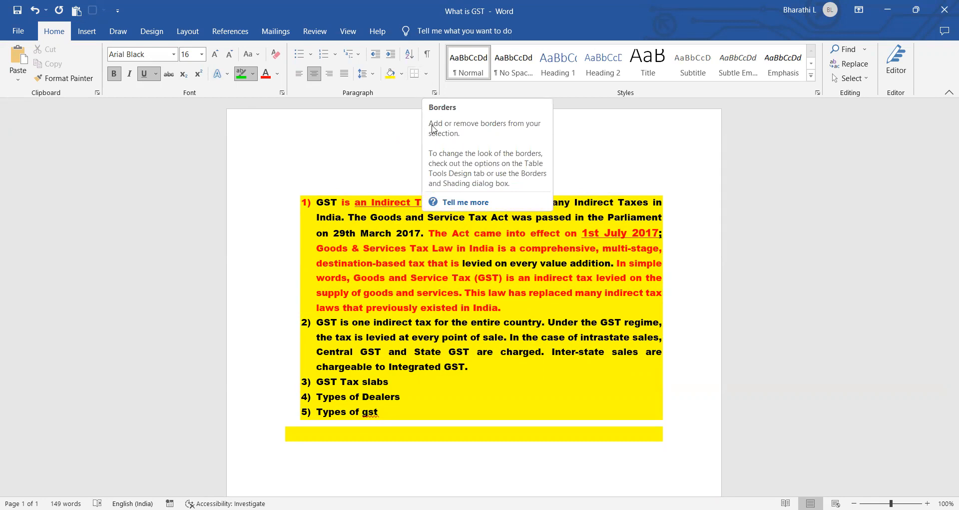
left_click(404, 187)
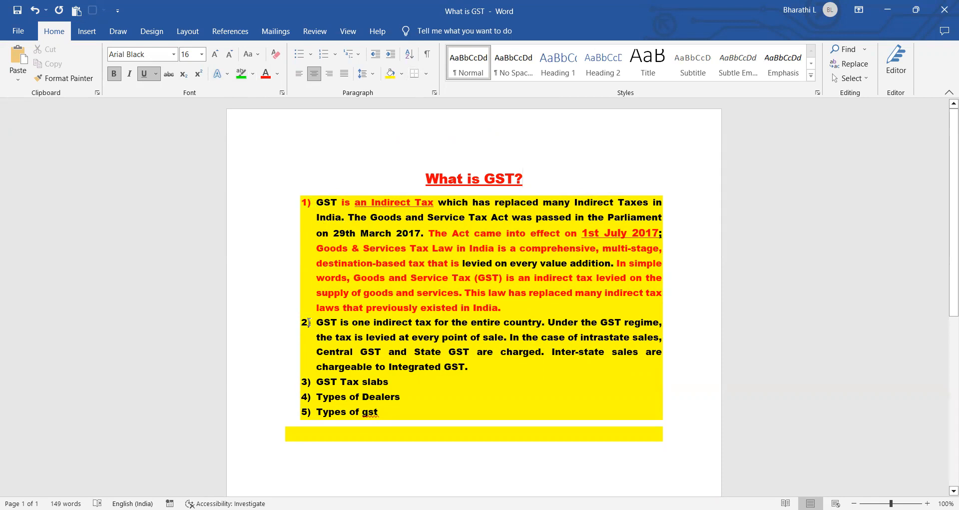
- Apply All Borders to the first numbered paragraph
left_click_drag(313, 202, 503, 308)
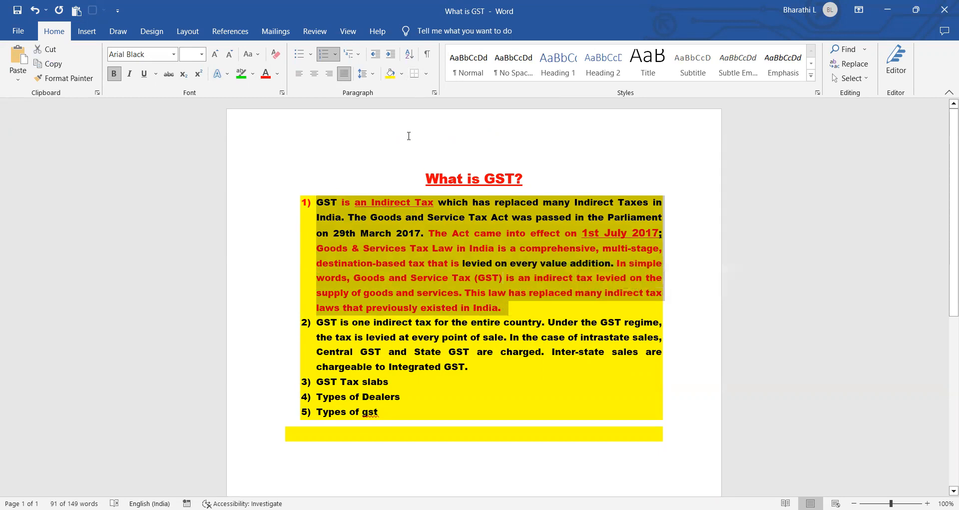
left_click(427, 76)
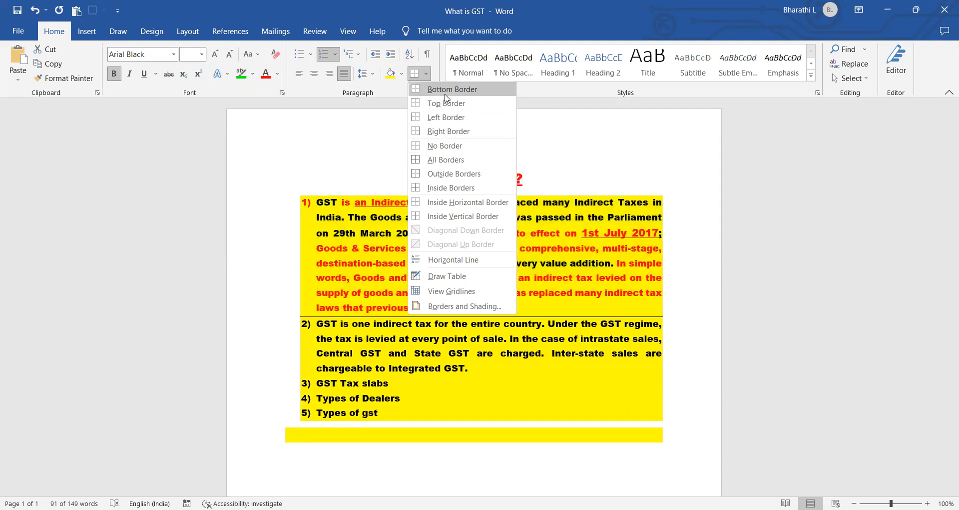
left_click(465, 160)
left_click(471, 139)
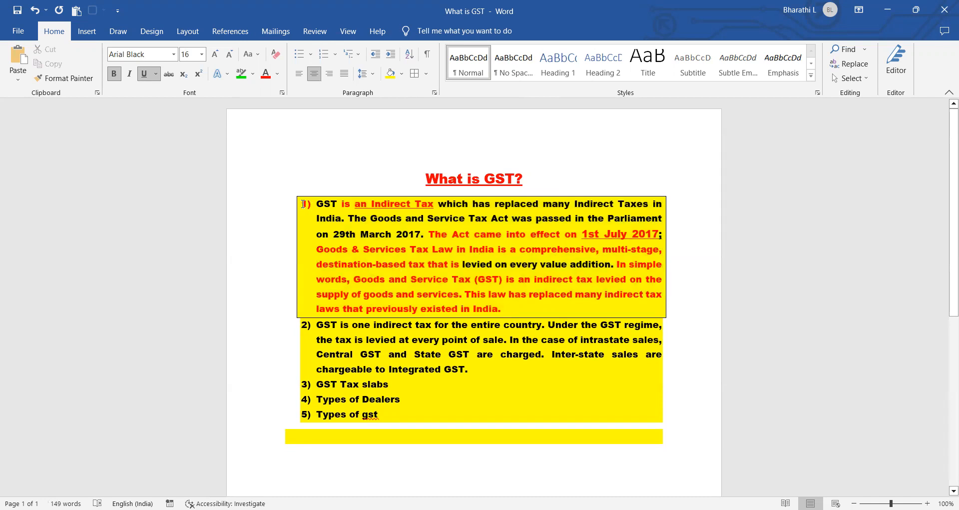
- Remove the borders from the first numbered paragraph and apply All Borders to it again
left_click_drag(316, 203, 507, 309)
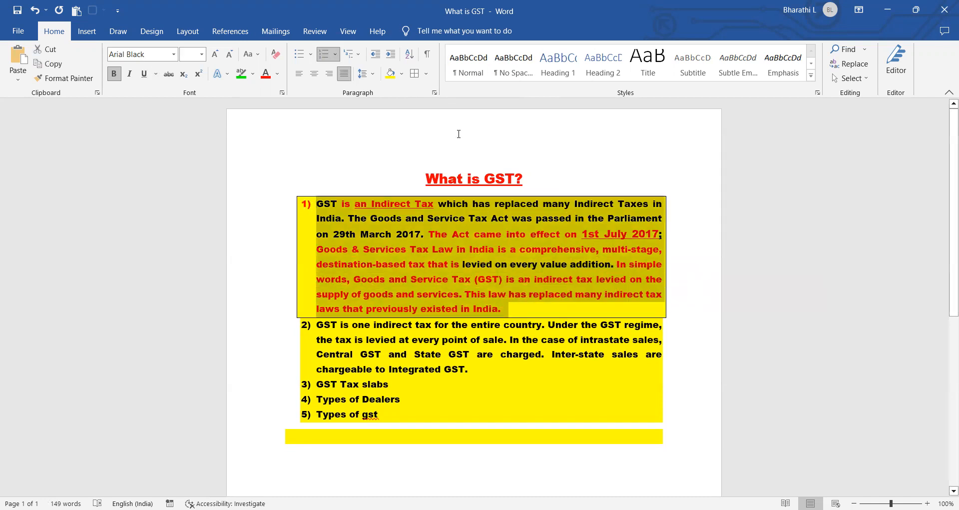
left_click(427, 74)
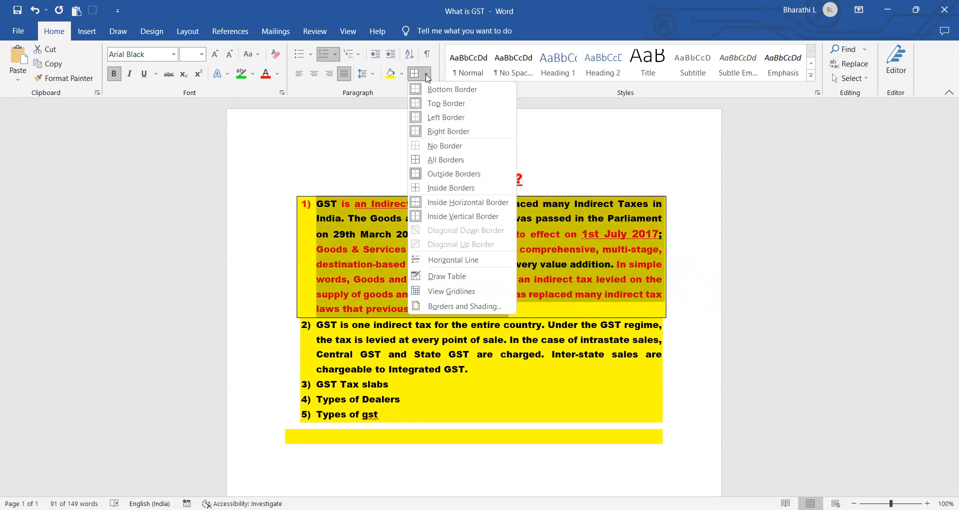
left_click(457, 149)
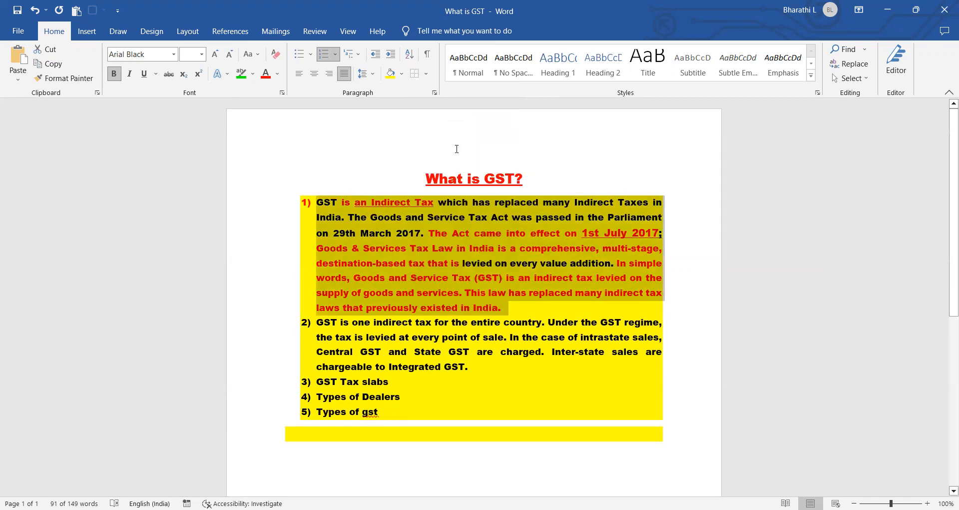
left_click(426, 74)
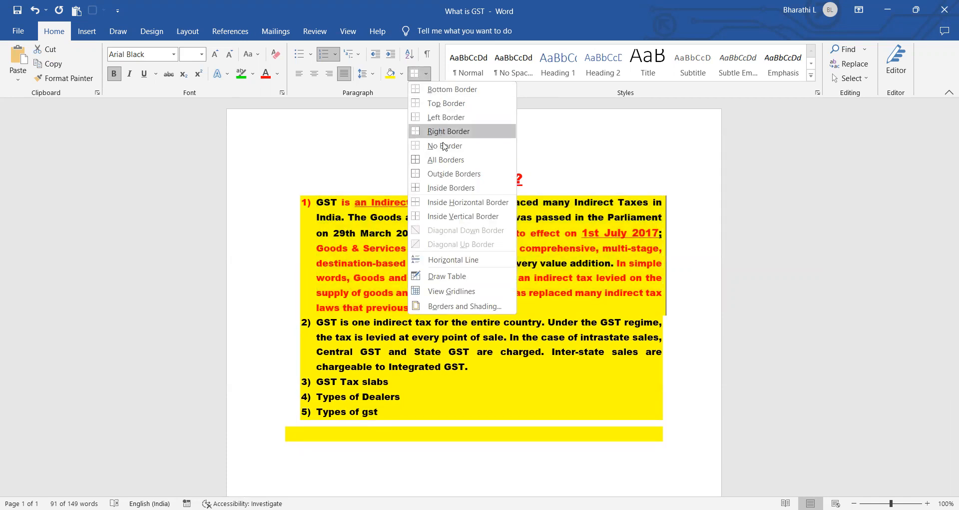
left_click(440, 163)
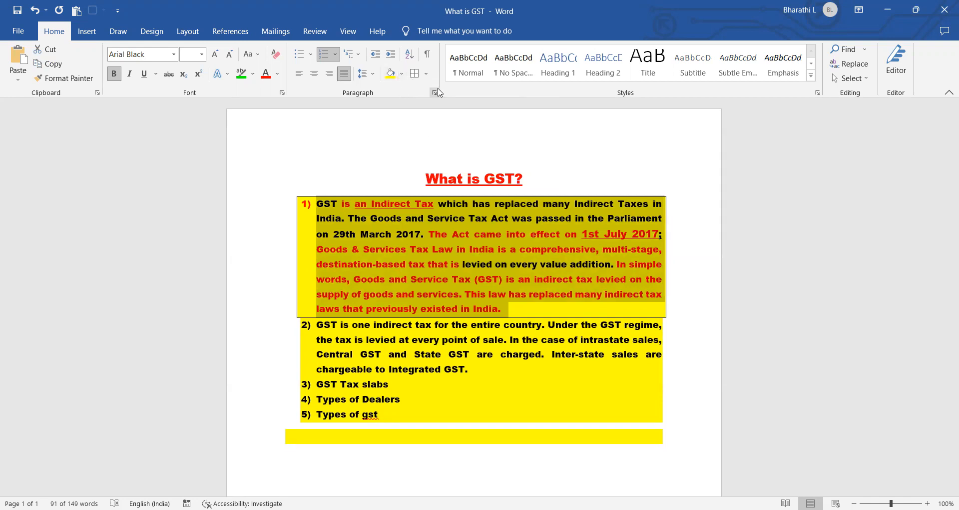
left_click(331, 249)
- Apply All Borders to the items "GST Tax slabs", "Types of Dealers" and "Types of gst" and the empty paragraph below them
left_click_drag(316, 326, 407, 321)
left_click(438, 413)
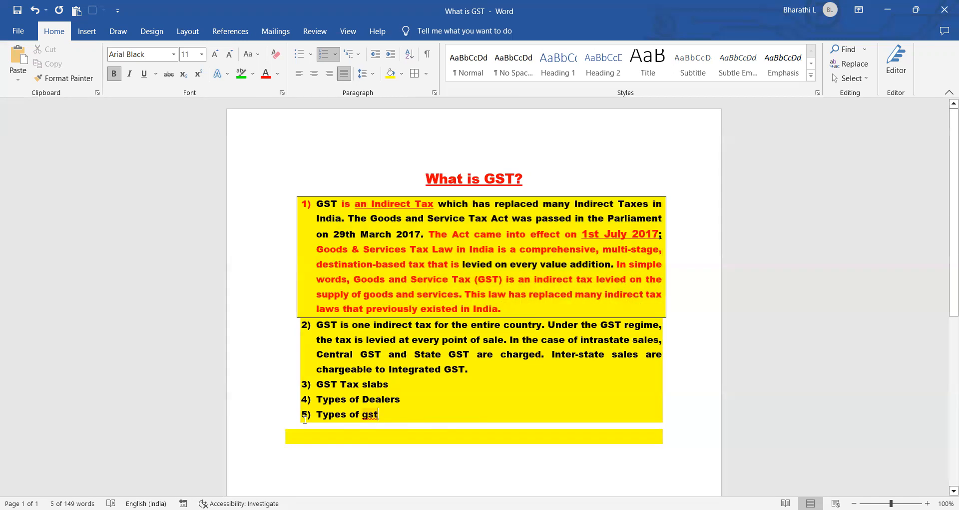
left_click(306, 383)
left_click_drag(347, 392, 309, 420)
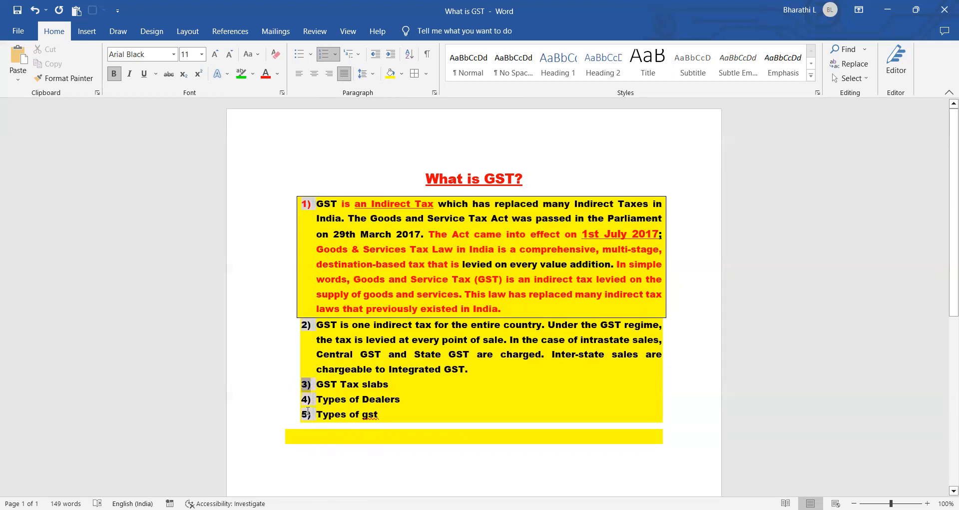
left_click(340, 385)
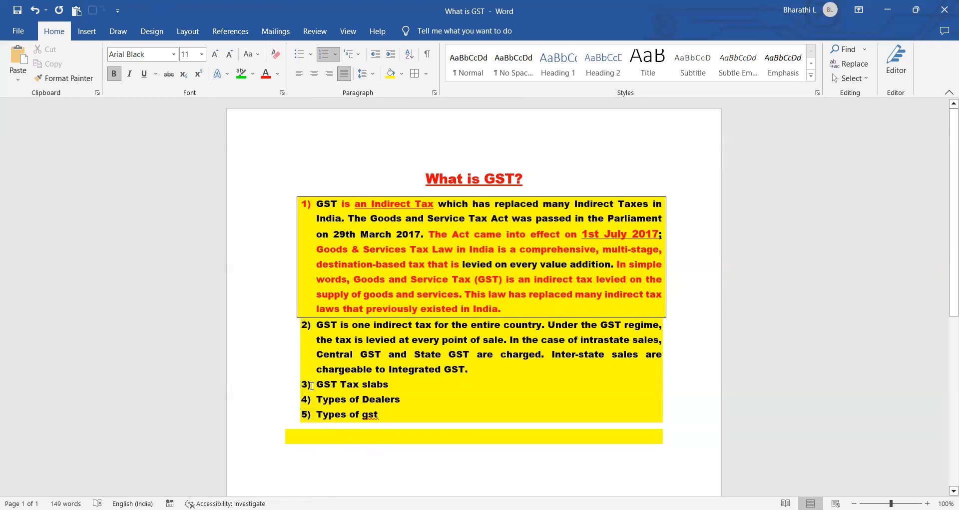
left_click_drag(316, 383, 392, 434)
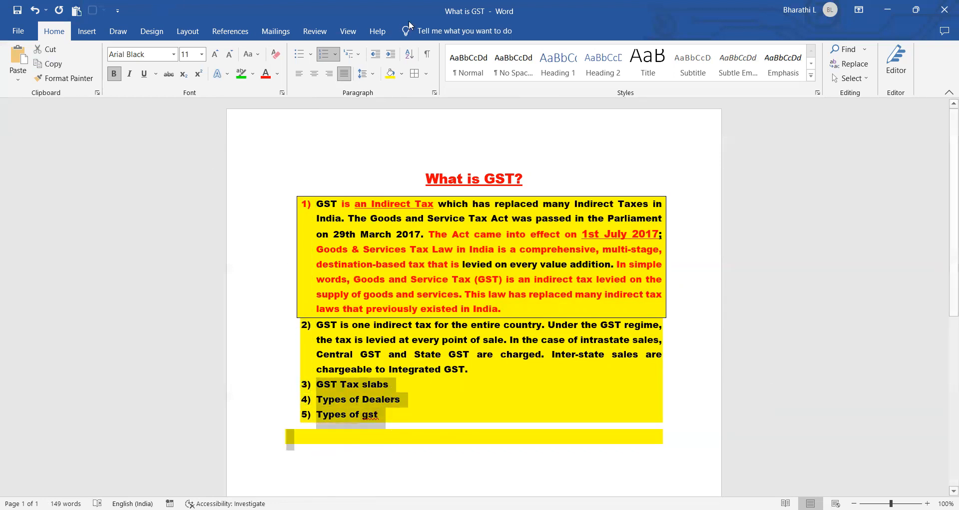
left_click(425, 73)
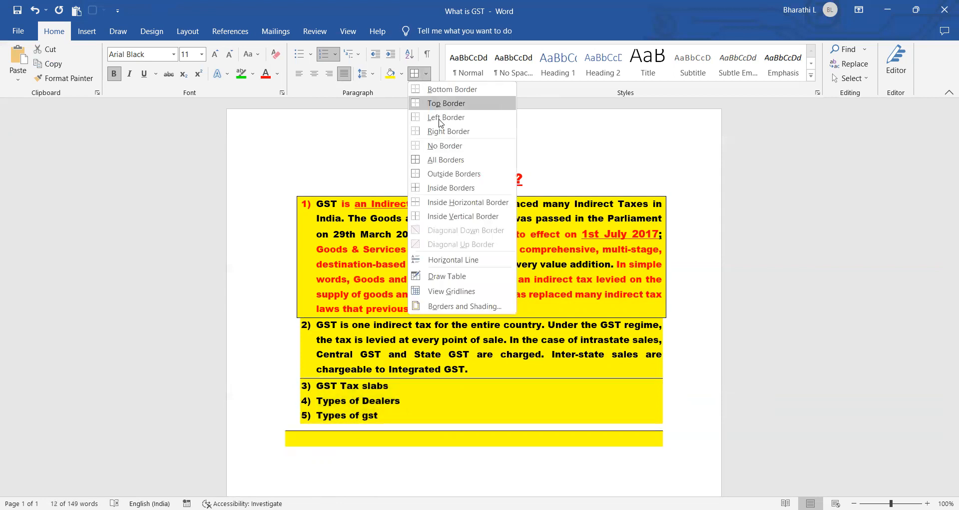
left_click(455, 165)
left_click(719, 264)
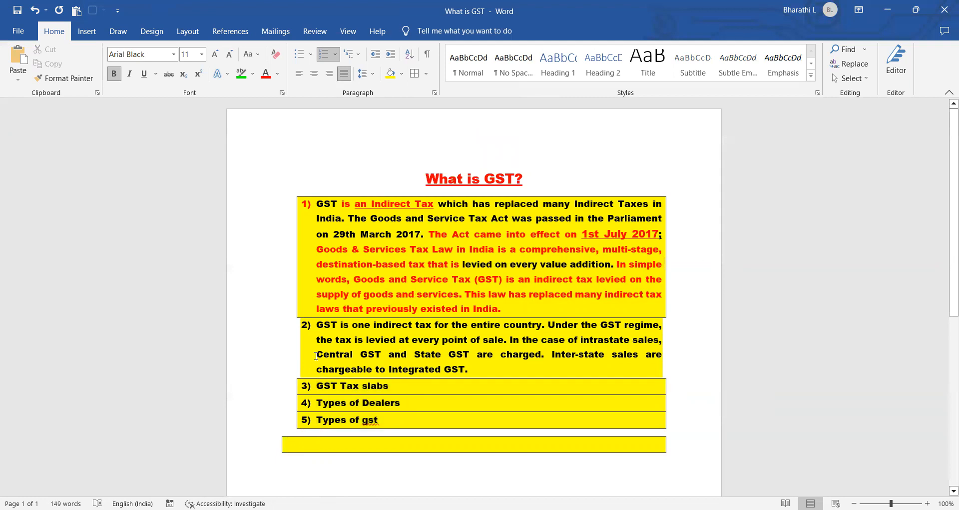
- Remove the borders from the items "GST Tax slabs", "Types of Dealers" and "Types of gst" with No Border
left_click_drag(302, 383, 616, 415)
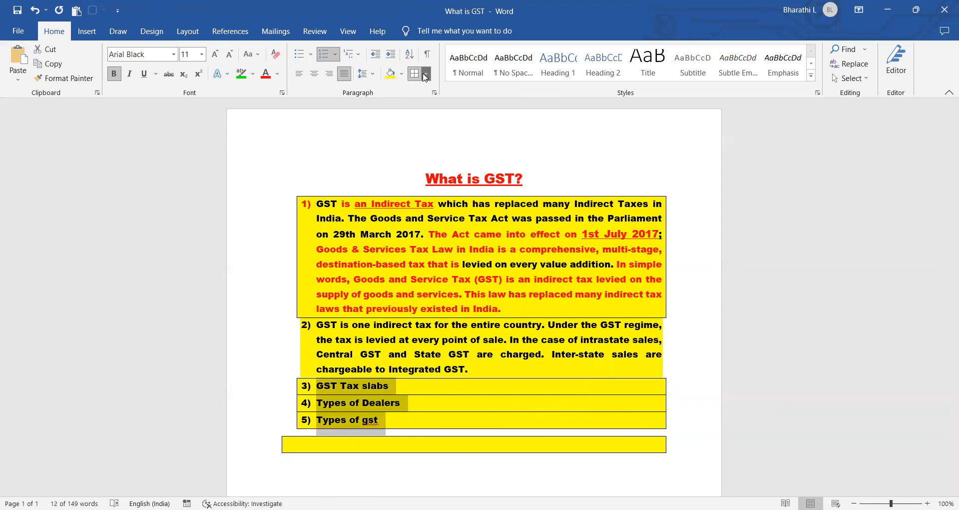
left_click(425, 75)
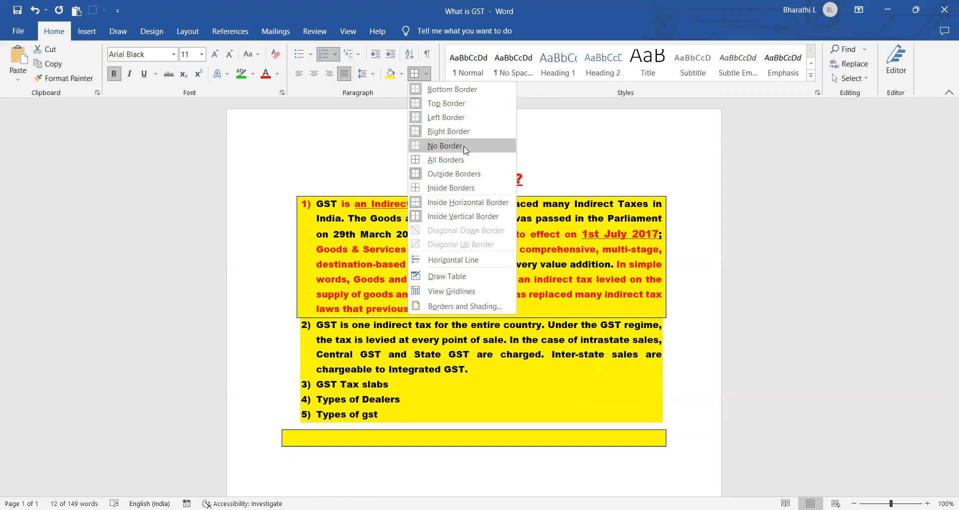
left_click(464, 148)
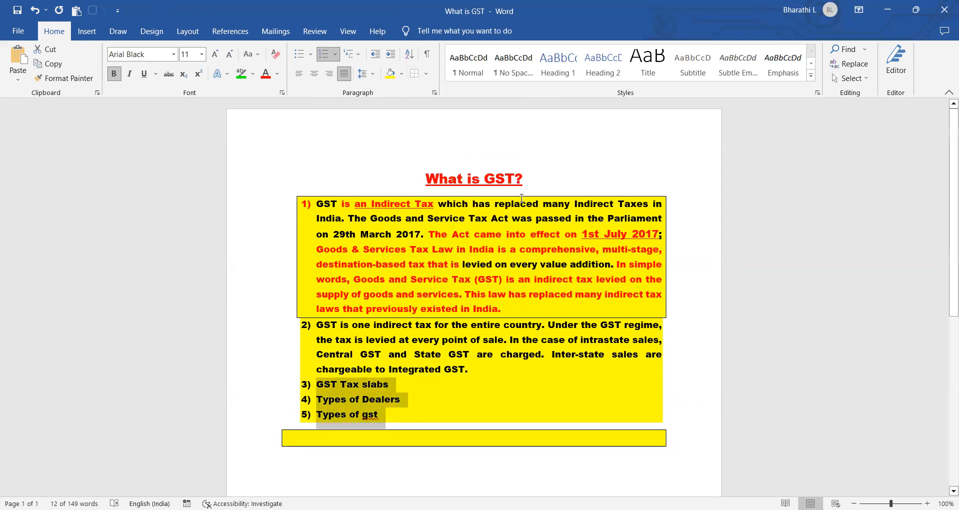
- Select the whole text from the heading to the last empty paragraph
left_click(471, 178)
left_click_drag(306, 161, 616, 436)
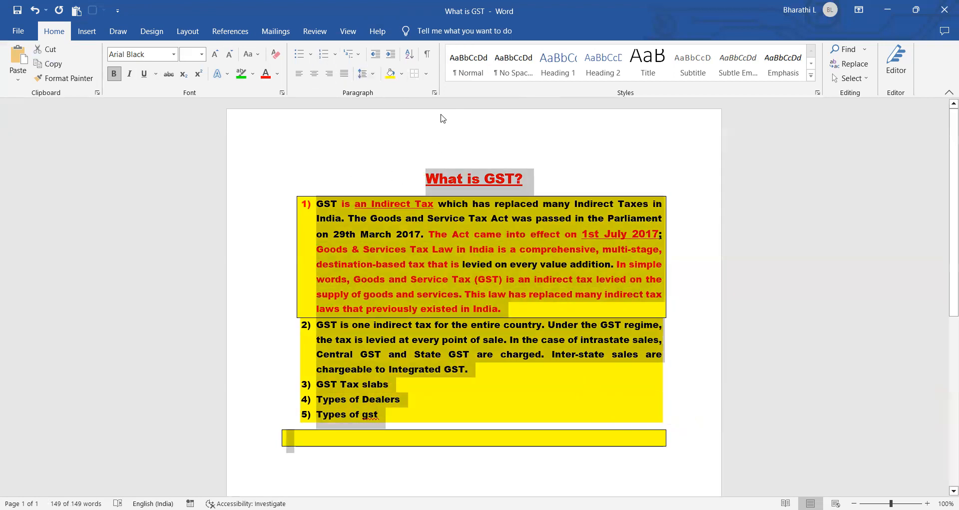